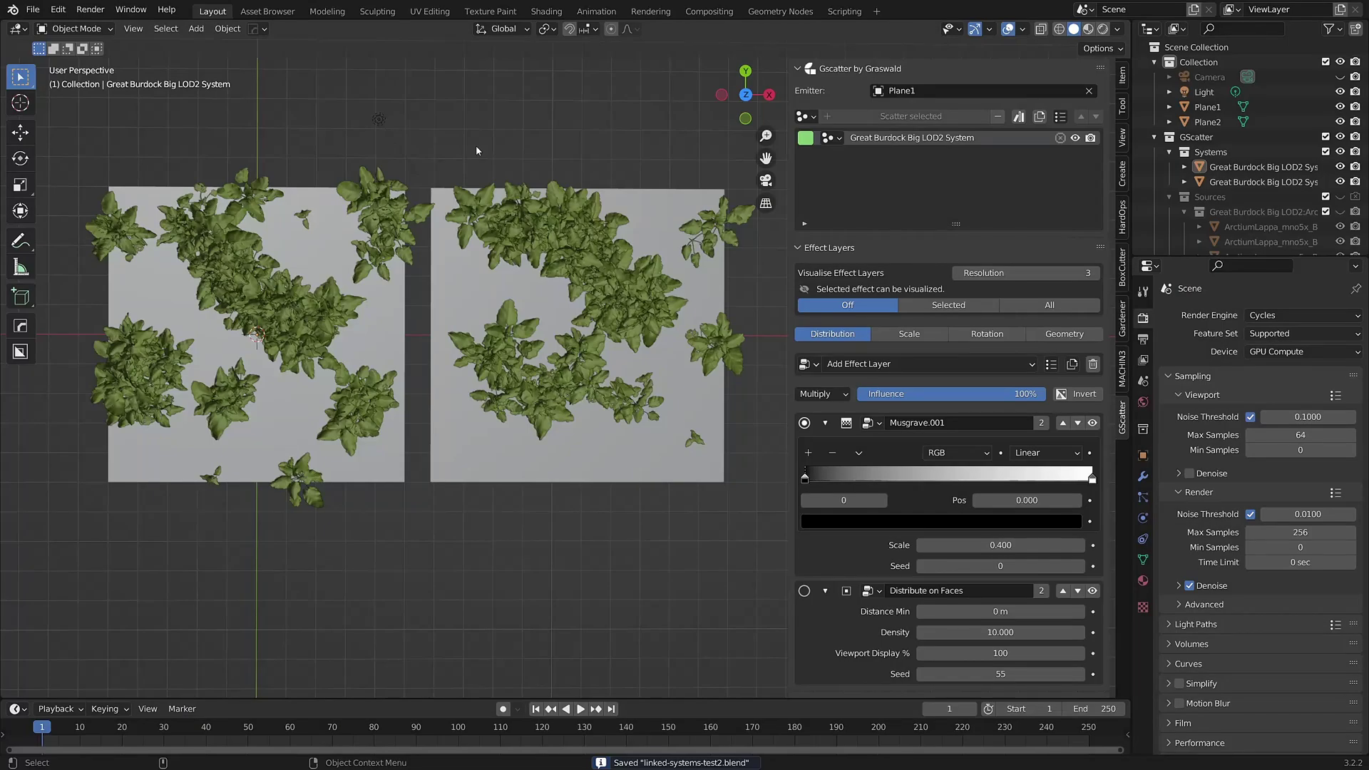
- Raise the Musgrave.001 distribution layer's scale from 0.400 to 0.480
{"action": "middle_click_drag", "start_coordinate": [477, 151], "coordinate": [527, 340]}
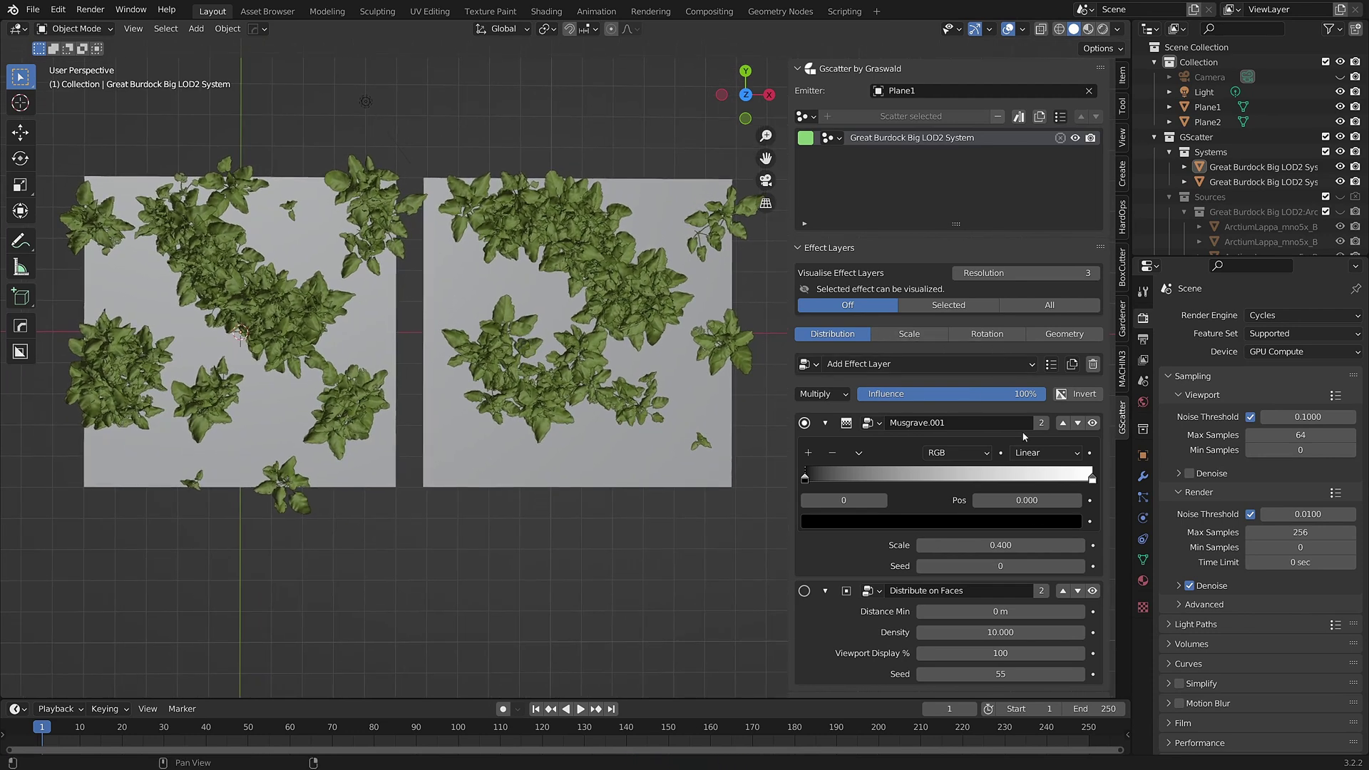
{"action": "left_click", "coordinate": [927, 339]}
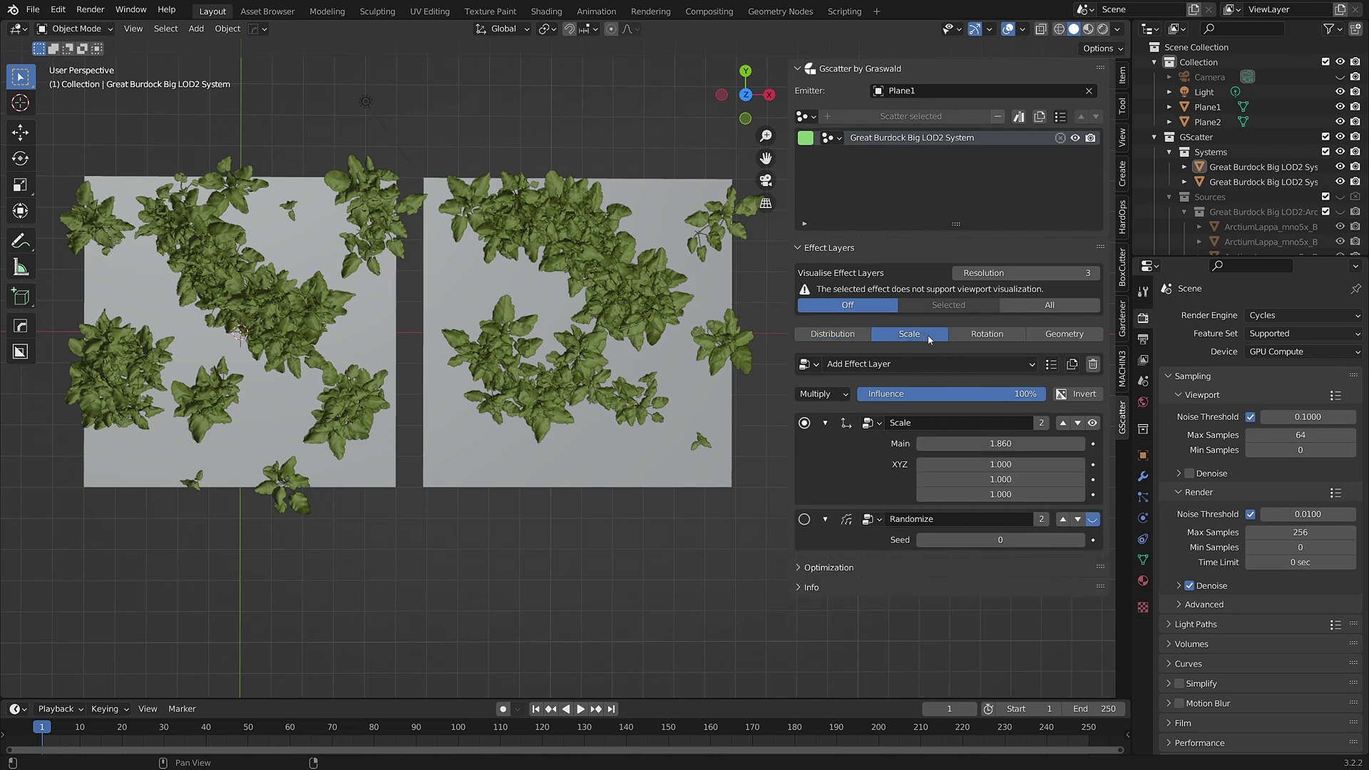
{"action": "left_click", "coordinate": [988, 335]}
{"action": "left_click", "coordinate": [825, 338]}
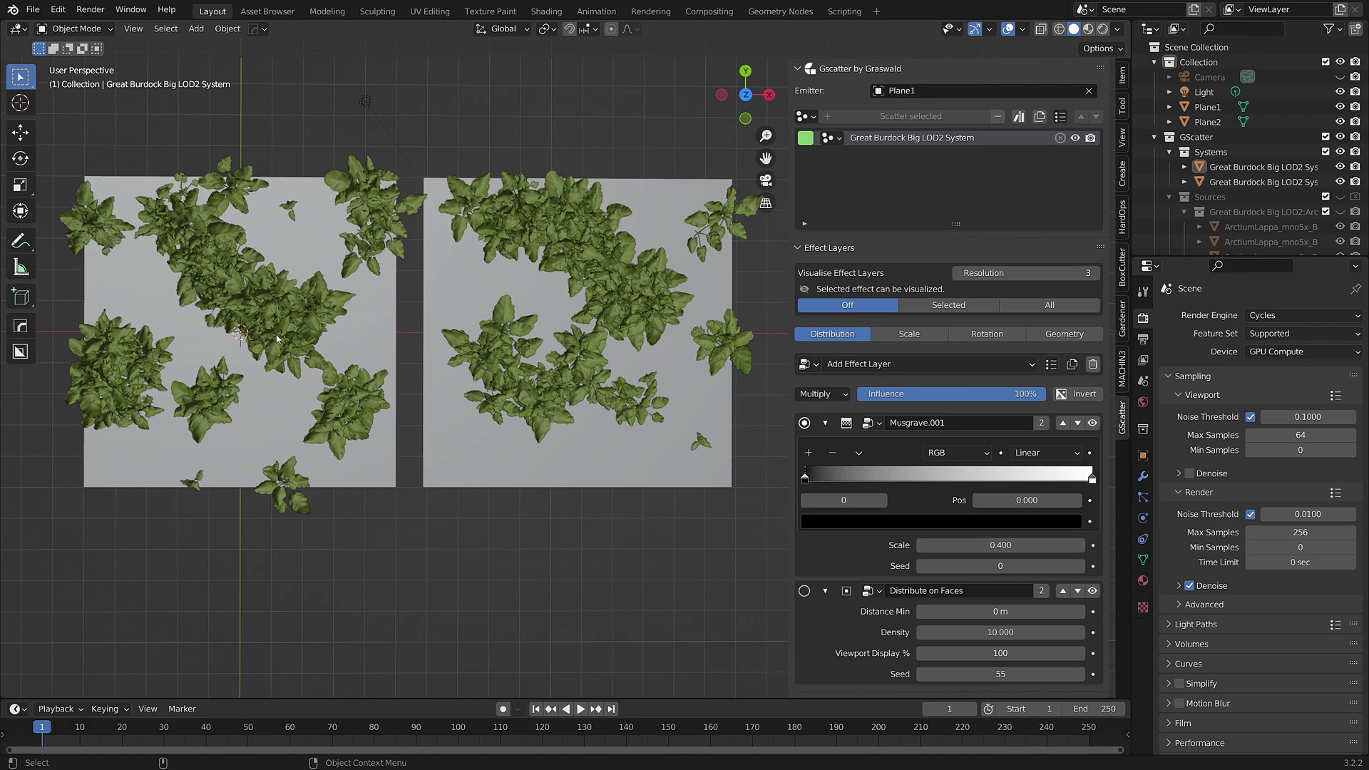
{"action": "mouse_move", "coordinate": [924, 545]}
{"action": "left_mouse_down"}
{"action": "mouse_move", "coordinate": [991, 545]}
{"action": "mouse_move", "coordinate": [914, 545]}
{"action": "mouse_move", "coordinate": [936, 545]}
{"action": "left_mouse_up"}
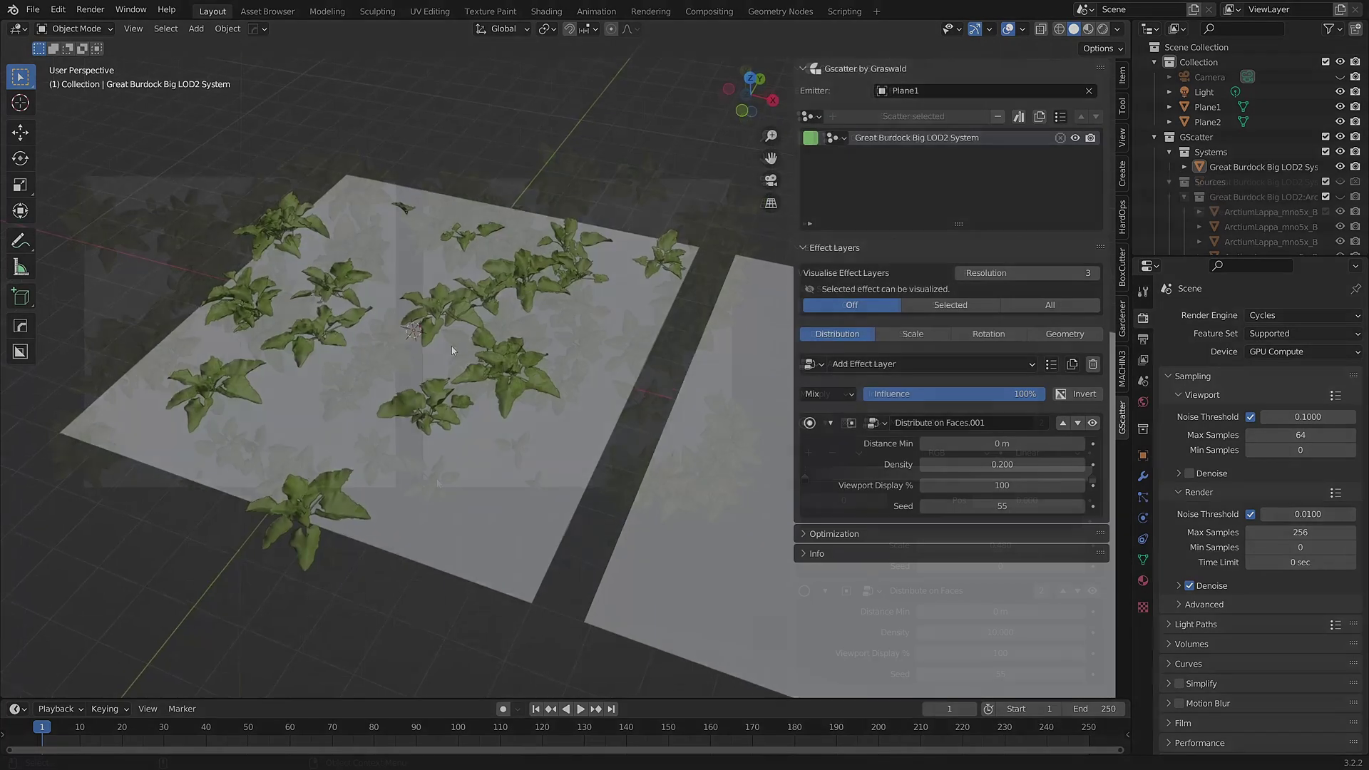
{"action": "middle_click_drag", "start_coordinate": [451, 345], "coordinate": [438, 224]}
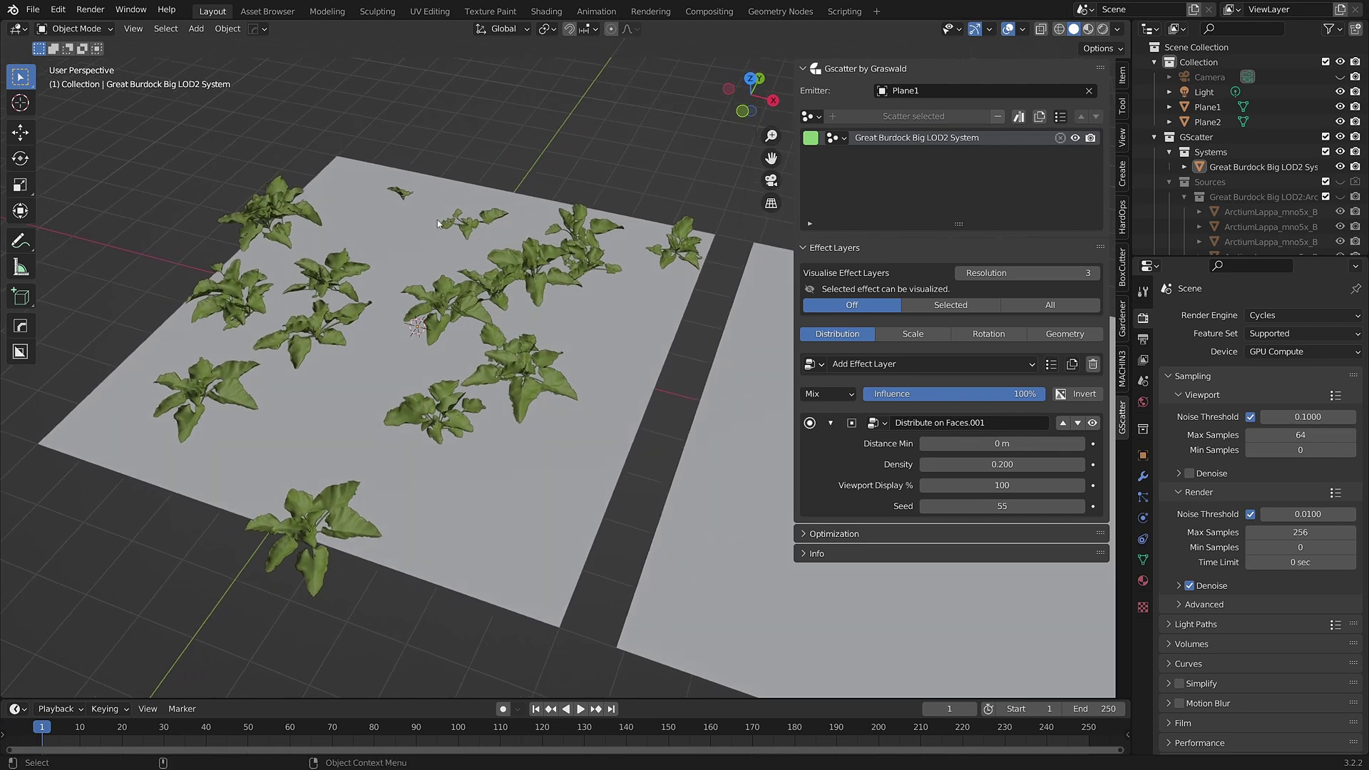
{"action": "key", "text": "KP_7"}
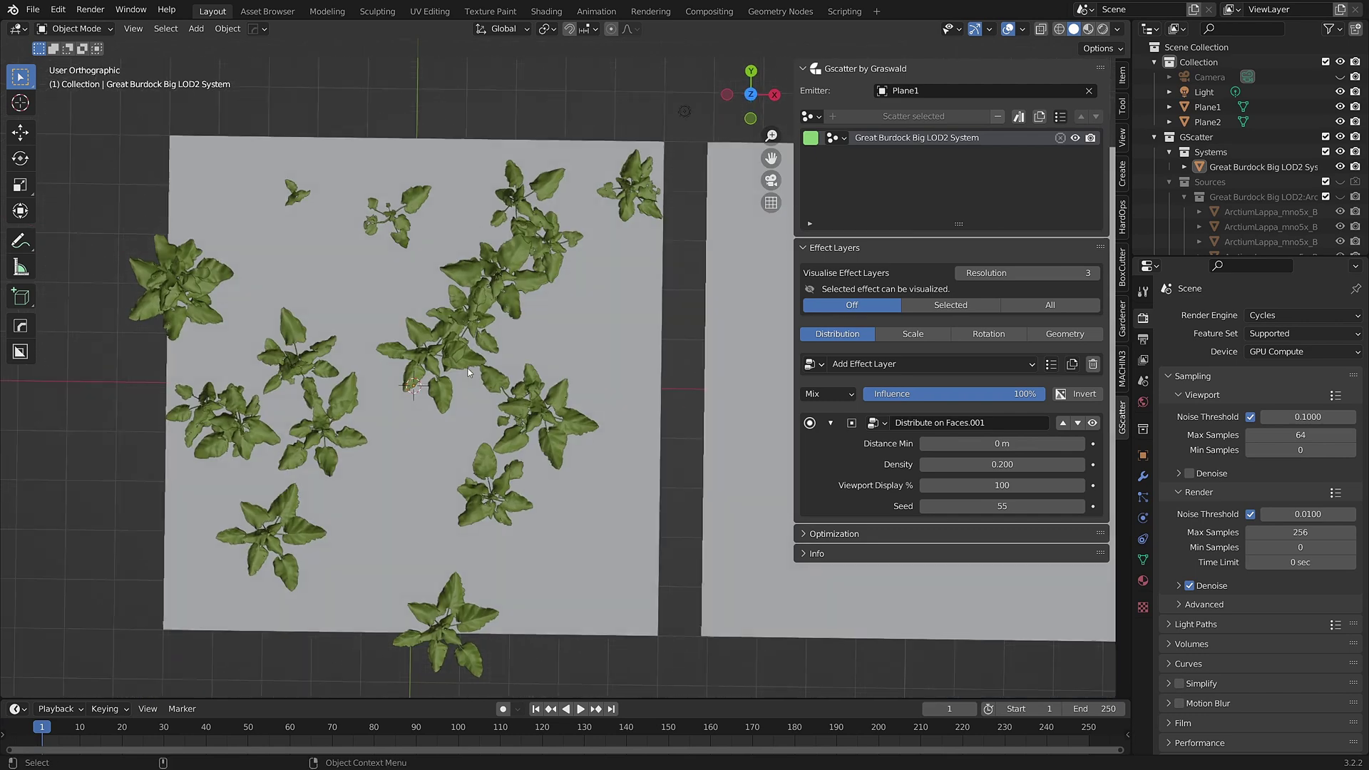
{"action": "scroll", "coordinate": [475, 328], "scroll_direction": "down", "scroll_amount": 3}
{"action": "middle_click_drag", "start_coordinate": [475, 328], "coordinate": [381, 326], "text": "shift"}
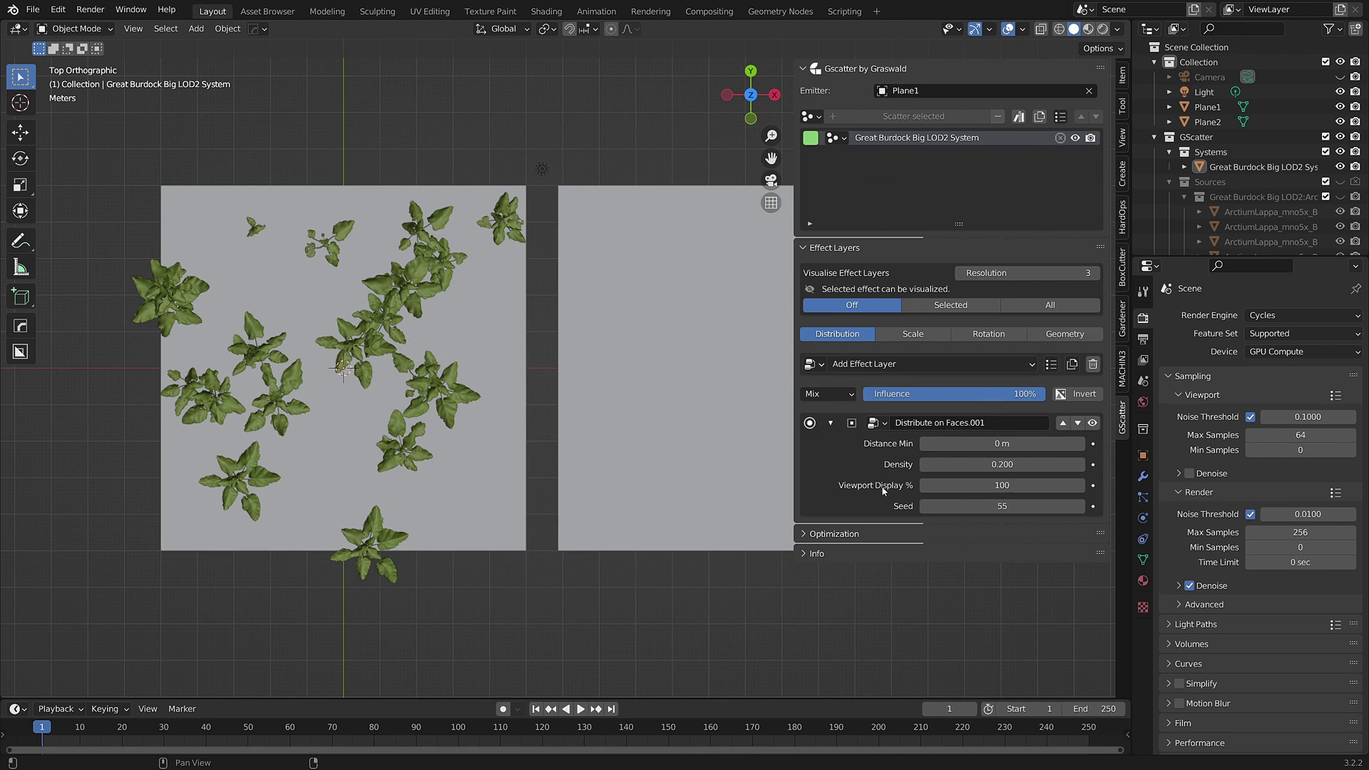
{"action": "left_click", "coordinate": [912, 335]}
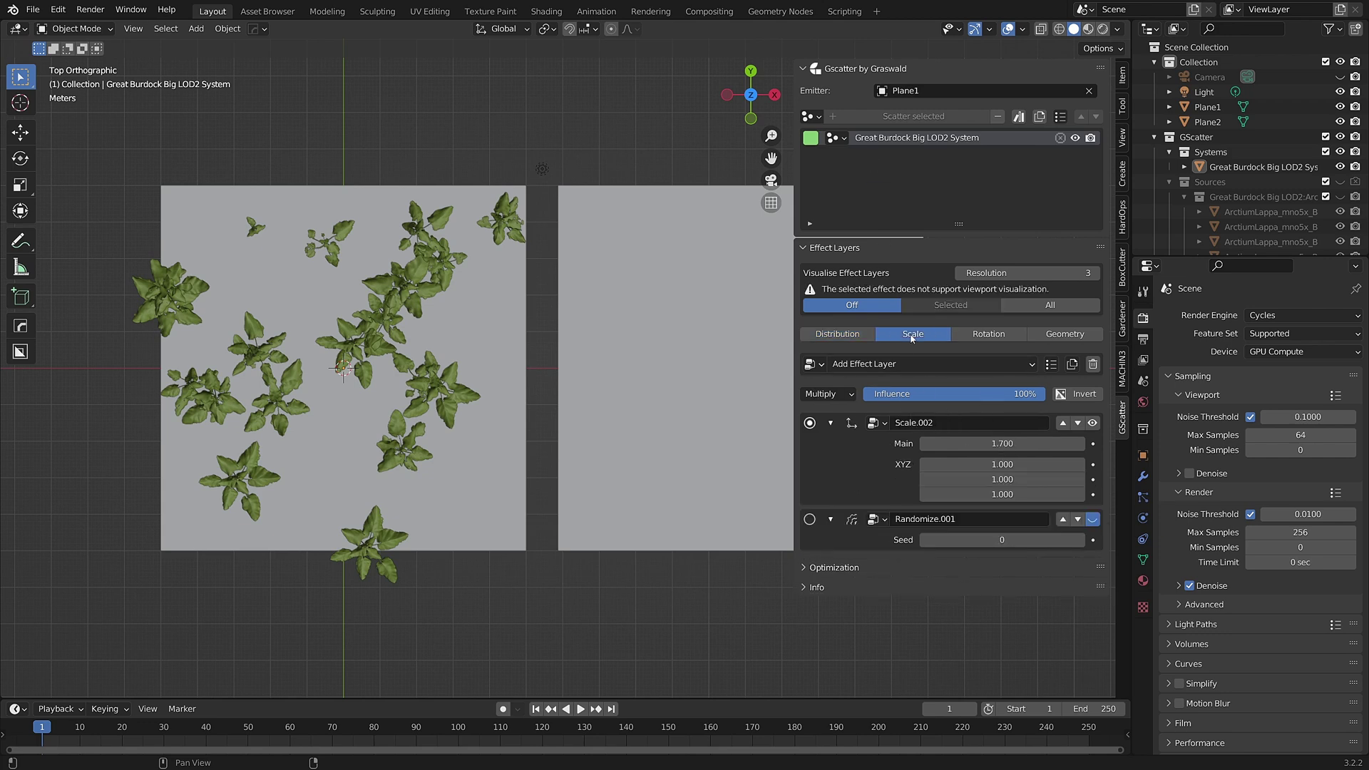
{"action": "left_click", "coordinate": [980, 334]}
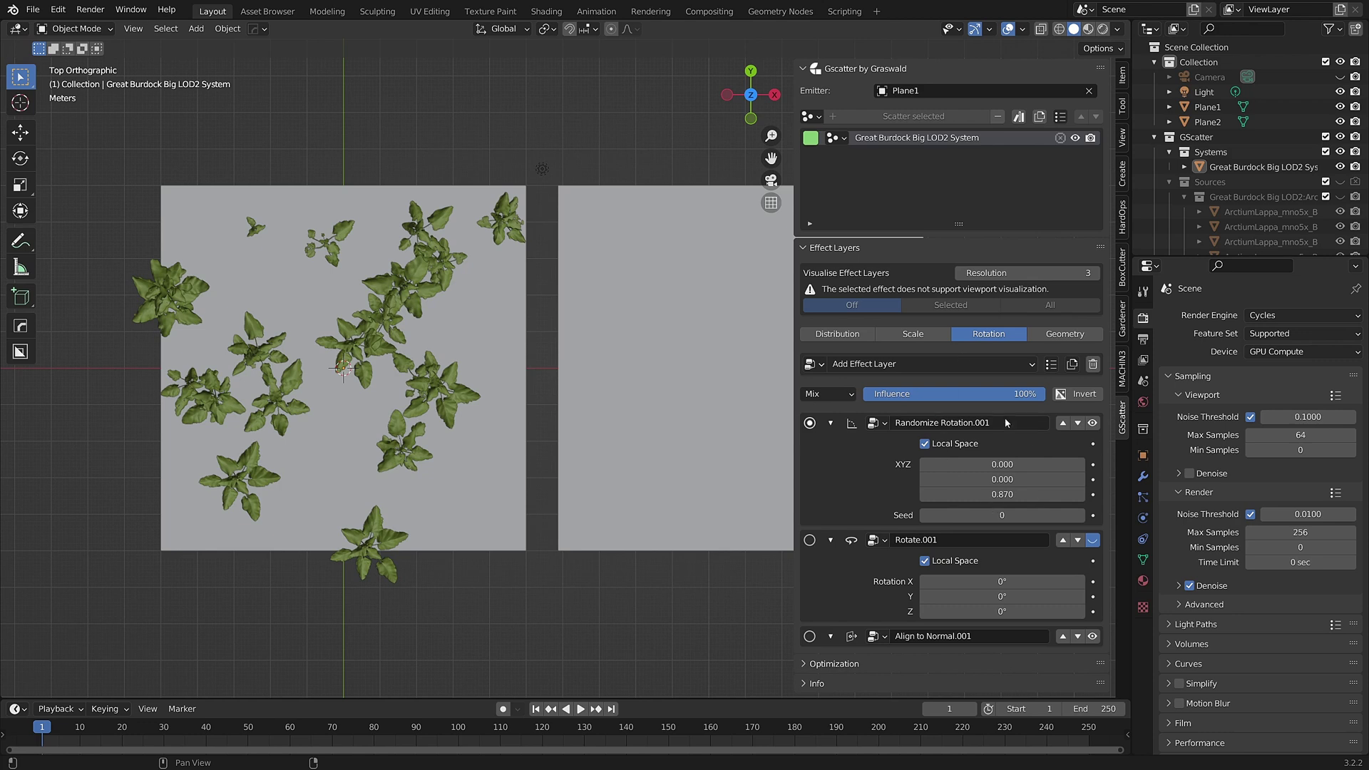
{"action": "left_click", "coordinate": [837, 333]}
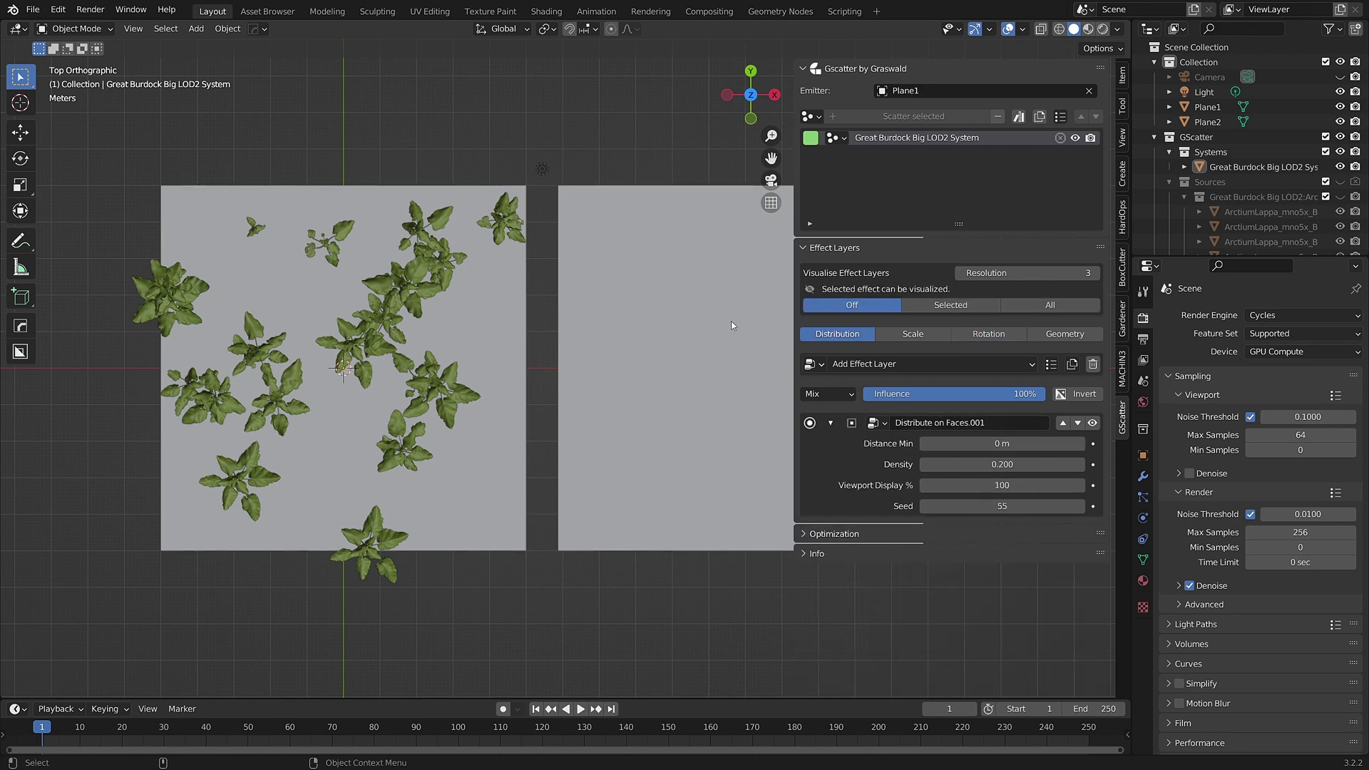
{"action": "middle_click_drag", "start_coordinate": [438, 330], "coordinate": [306, 334], "text": "shift"}
{"action": "scroll", "coordinate": [474, 346], "scroll_direction": "down", "scroll_amount": 1}
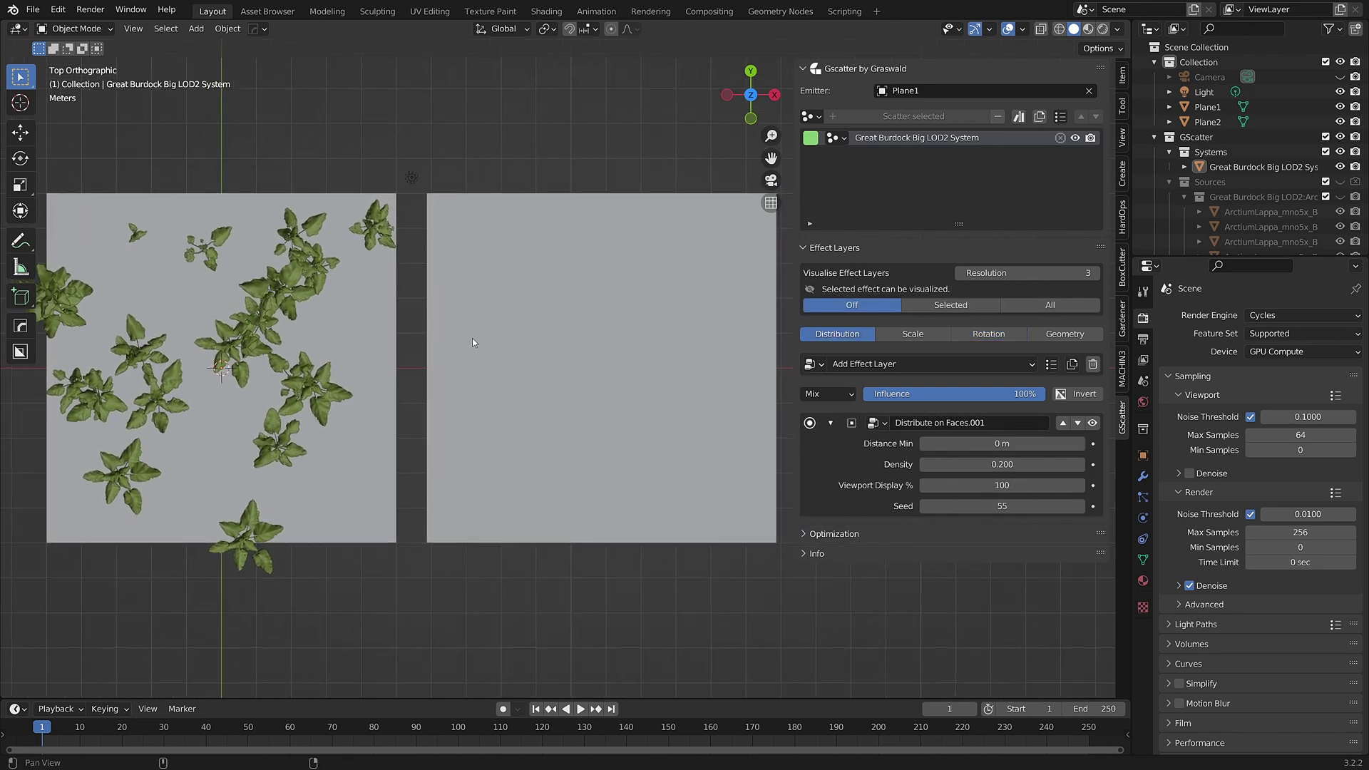
- Set the GScatter emitter to Plane2 and bring up the Great Burdock Big LOD2 System as a linkable system
{"action": "left_click", "coordinate": [916, 91]}
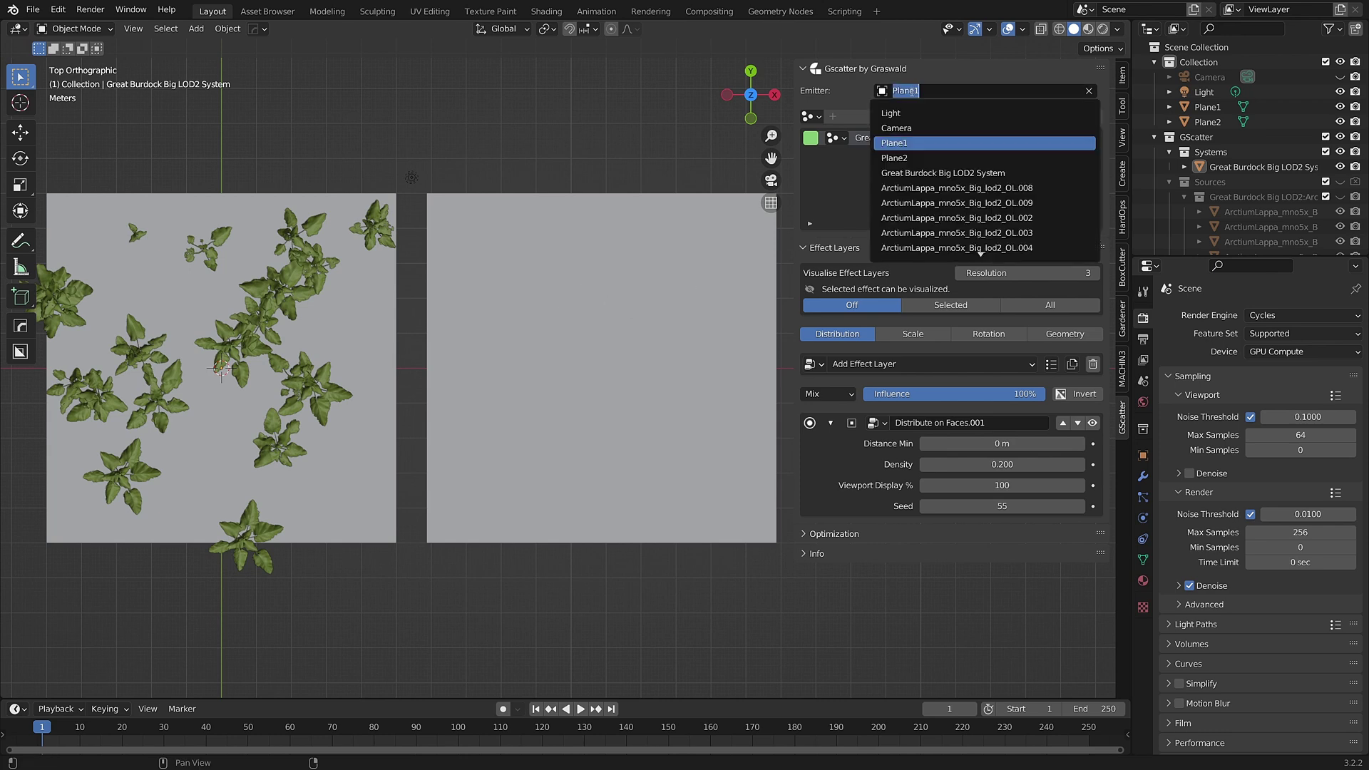
{"action": "left_click", "coordinate": [885, 158]}
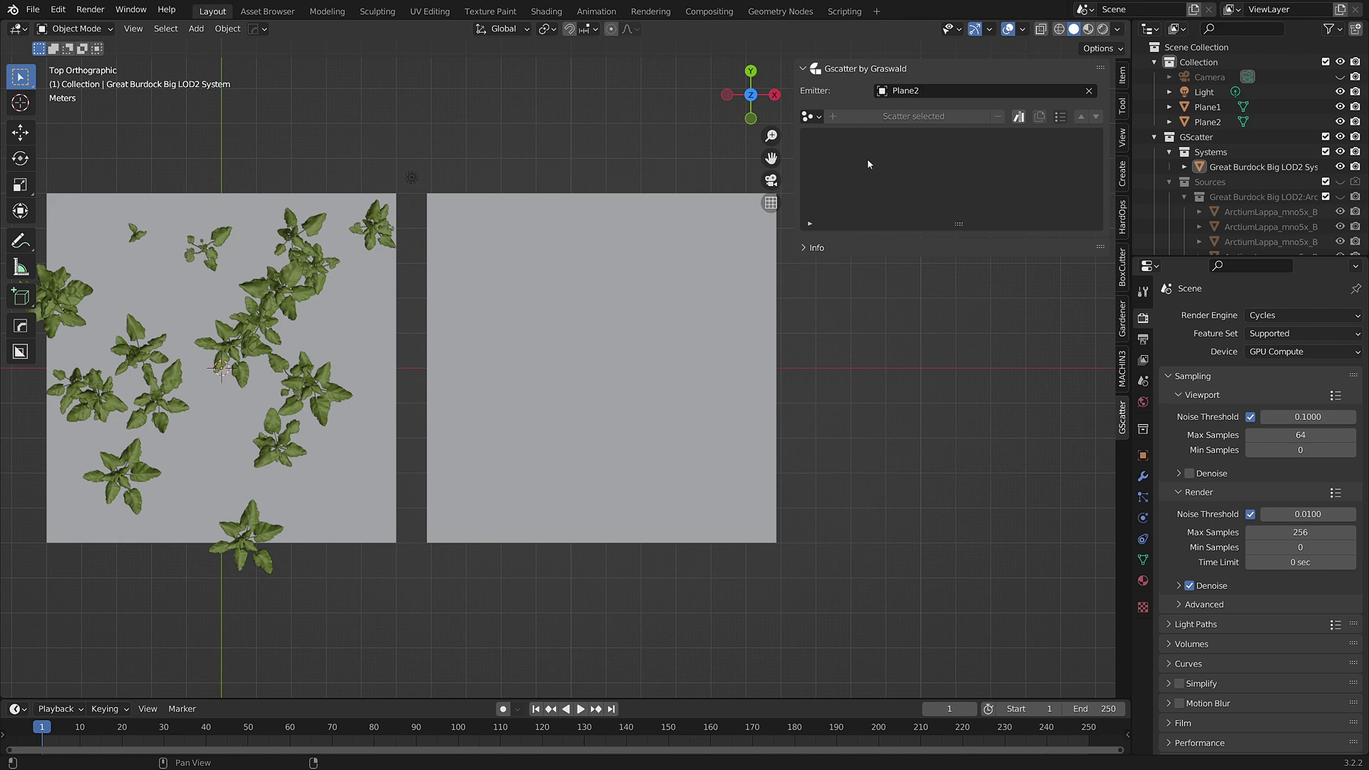
{"action": "scroll", "coordinate": [614, 305], "scroll_direction": "left", "scroll_amount": 2}
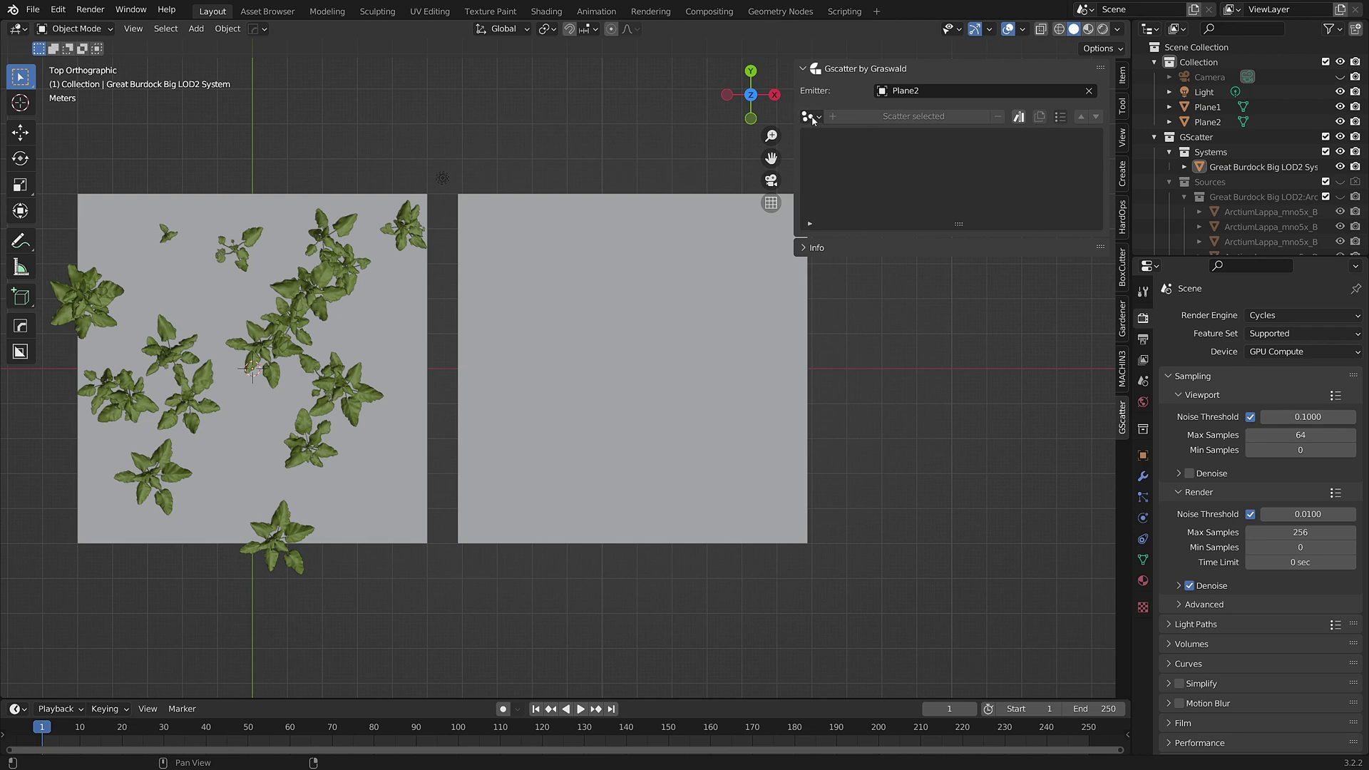
{"action": "left_click", "coordinate": [810, 116]}
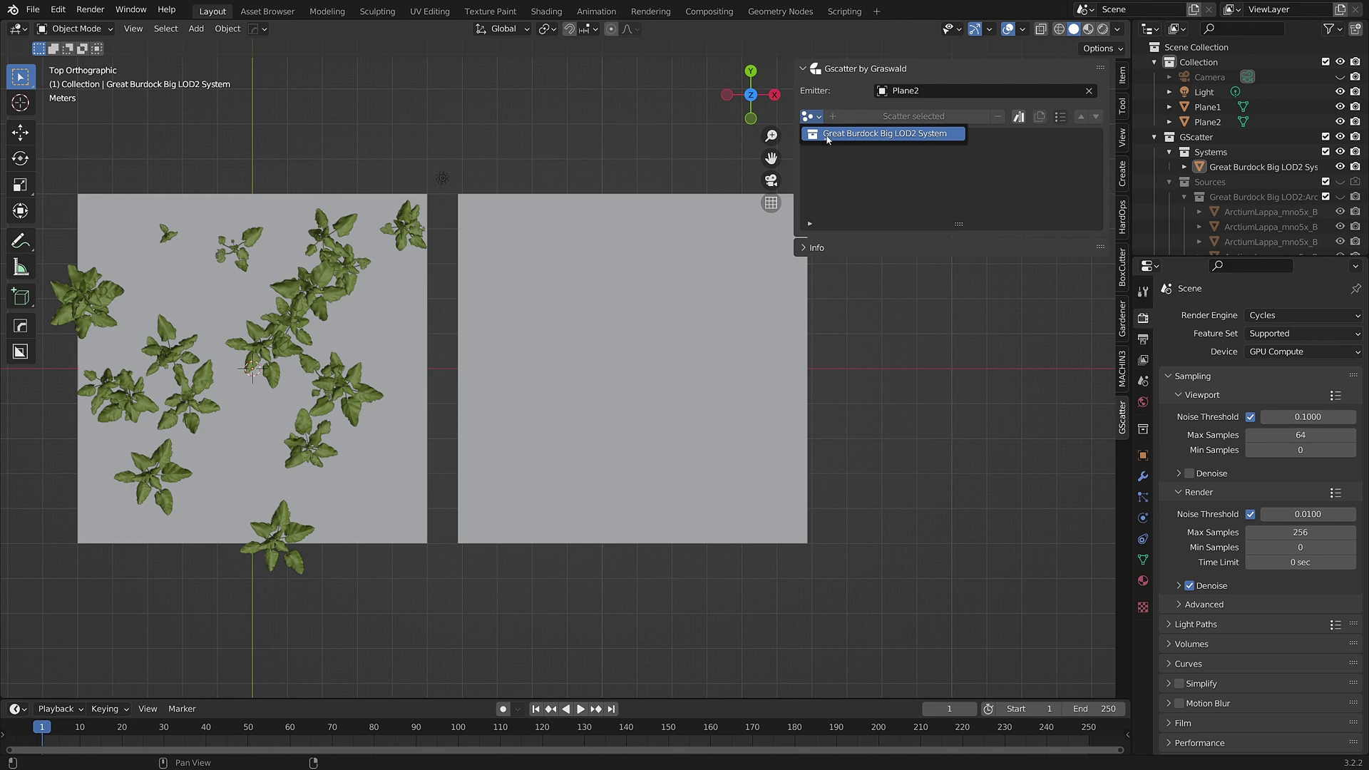
{"action": "left_click", "coordinate": [928, 134]}
{"action": "left_click", "coordinate": [934, 93]}
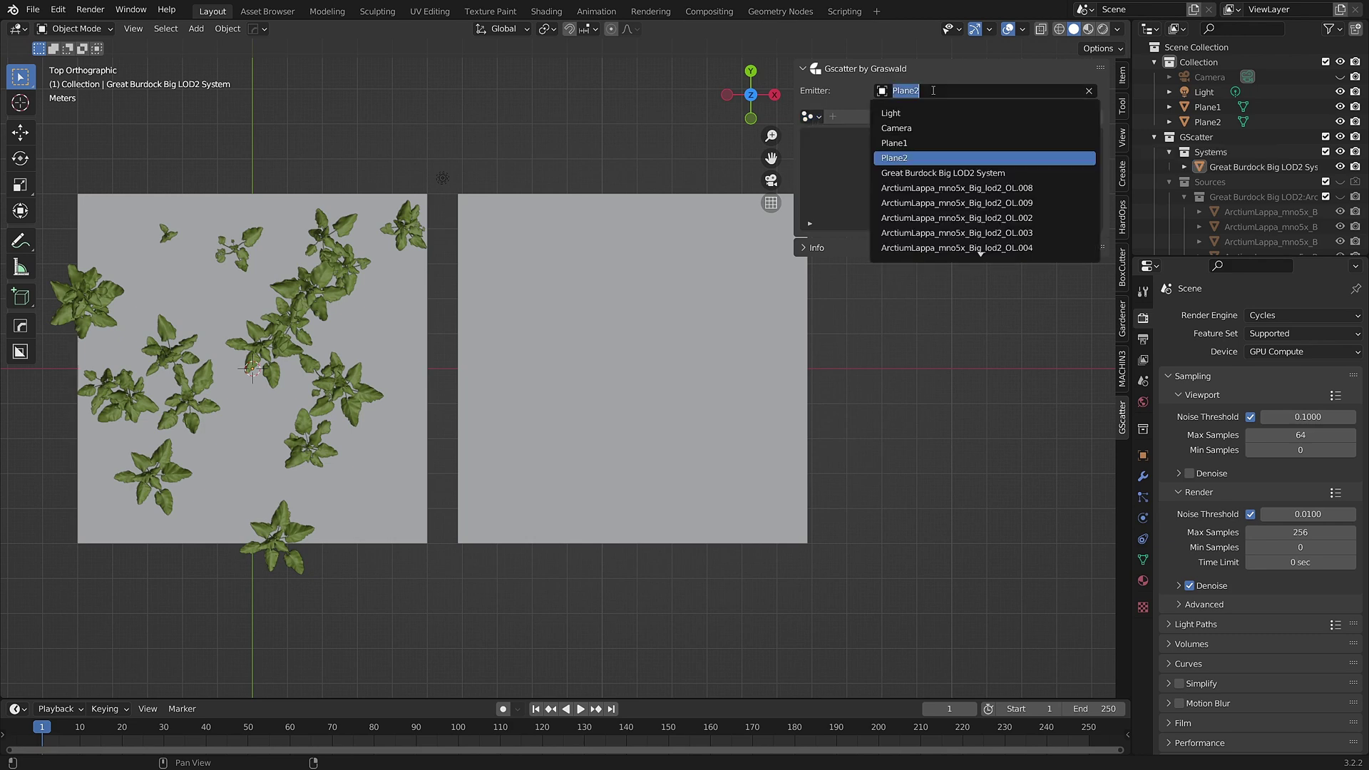
{"action": "left_click", "coordinate": [898, 142]}
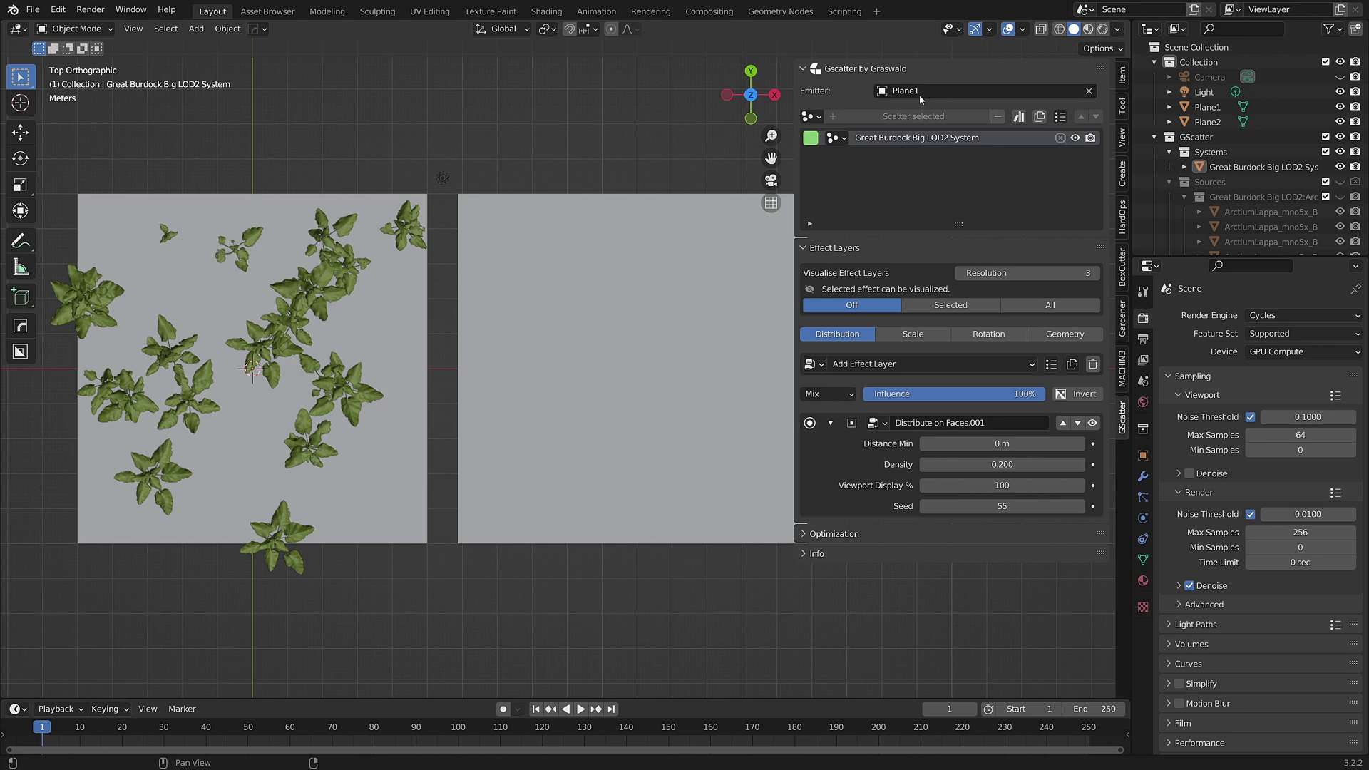
{"action": "left_click", "coordinate": [921, 95]}
{"action": "left_click", "coordinate": [896, 159]}
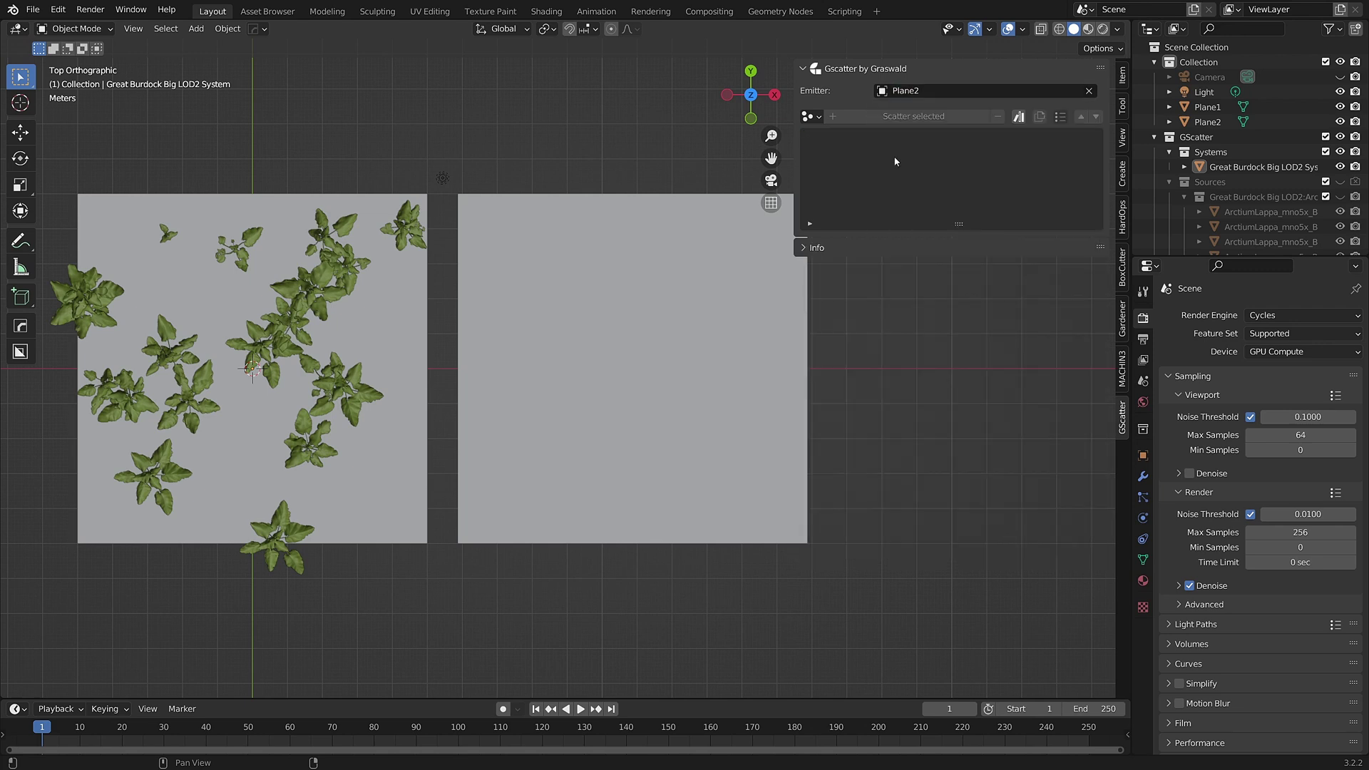
{"action": "left_click", "coordinate": [810, 116]}
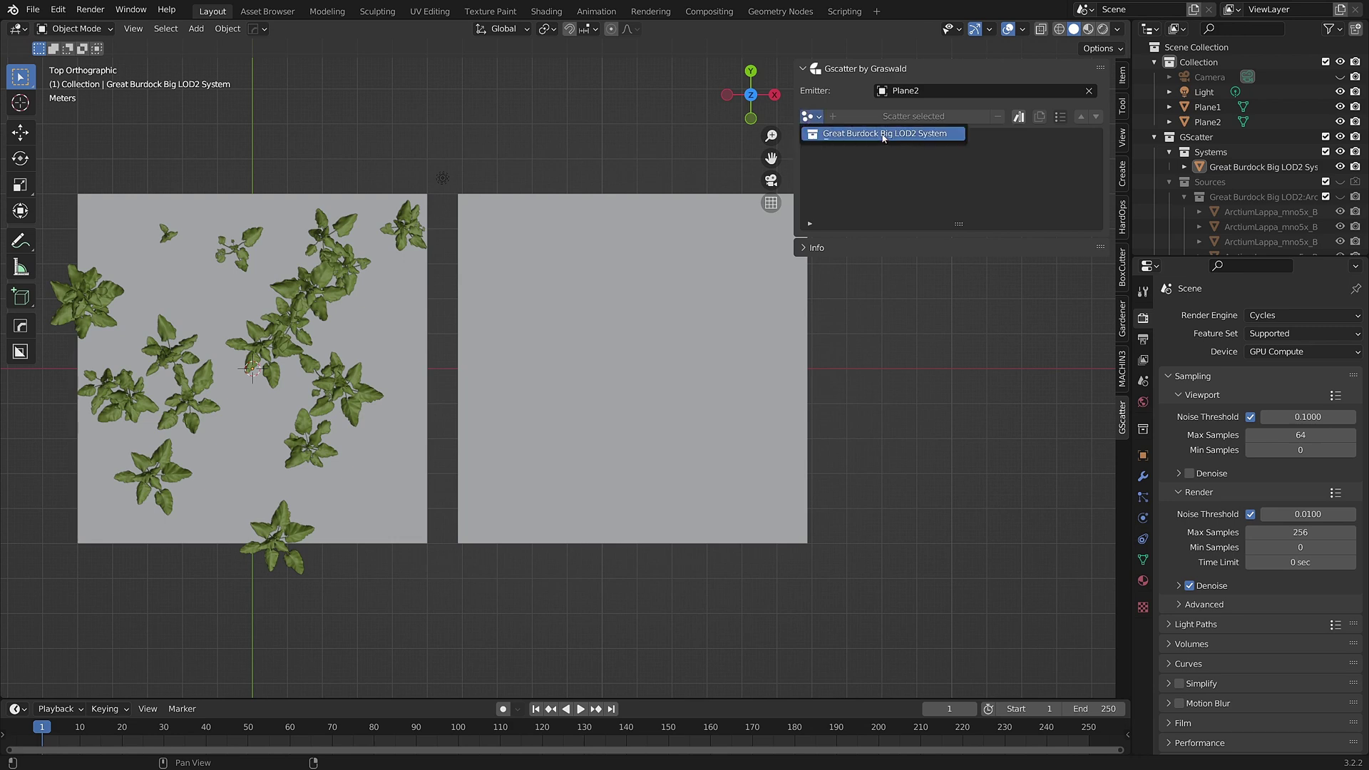
- Link the Great Burdock Big LOD2 System to Plane2
{"action": "left_click", "coordinate": [858, 135]}
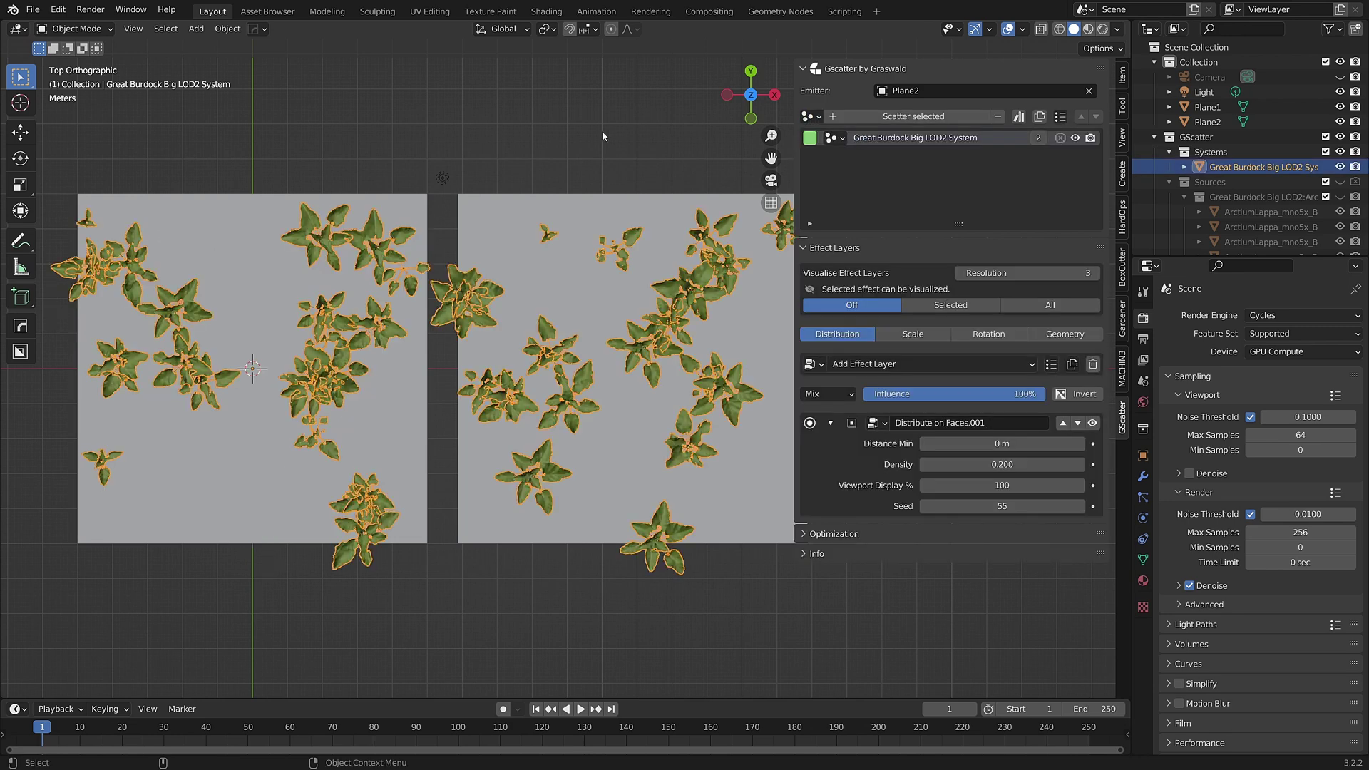
{"action": "scroll", "coordinate": [528, 413], "scroll_direction": "down", "scroll_amount": 2}
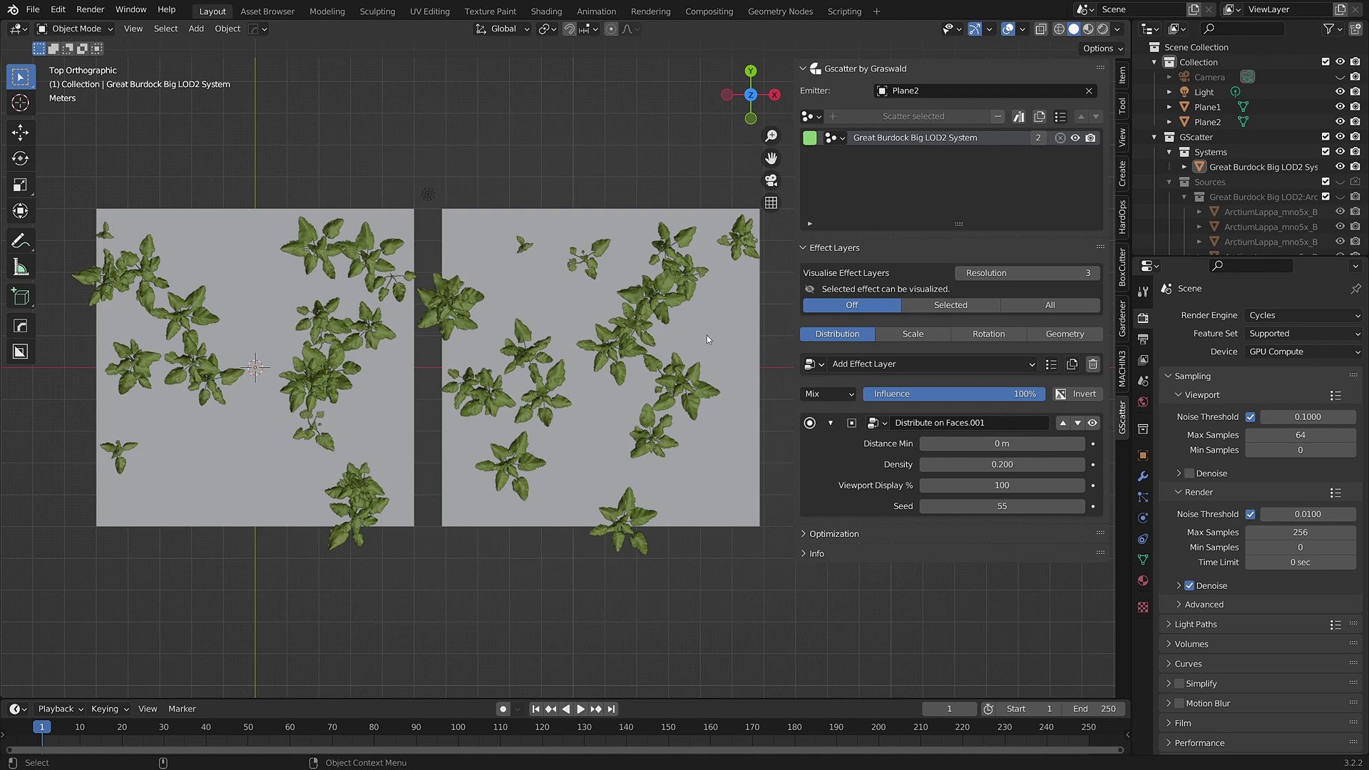
{"action": "middle_click_drag", "start_coordinate": [708, 335], "coordinate": [665, 348], "text": "shift"}
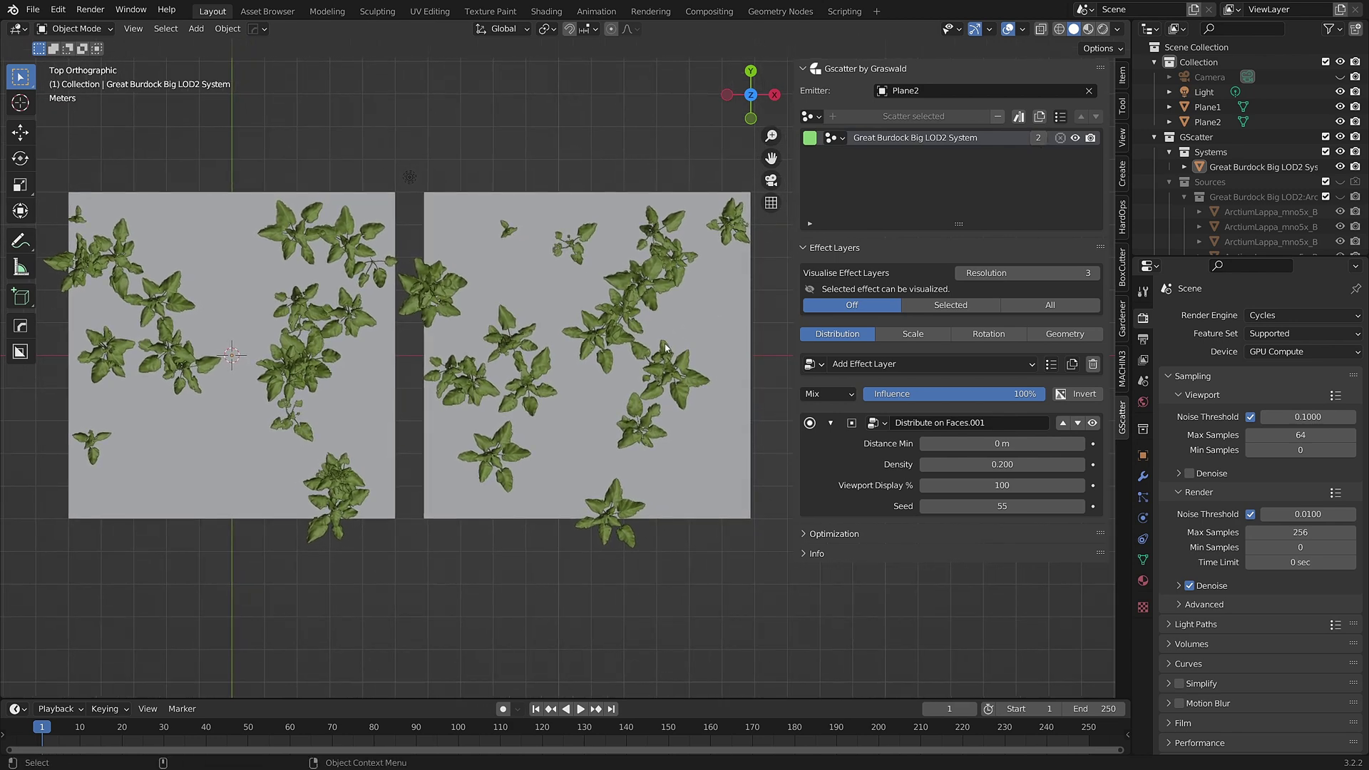
- Set the Distribute on Faces density to 3.000
{"action": "left_click_drag", "start_coordinate": [998, 464], "coordinate": [1312, 464]}
{"action": "left_click", "coordinate": [1001, 465]}
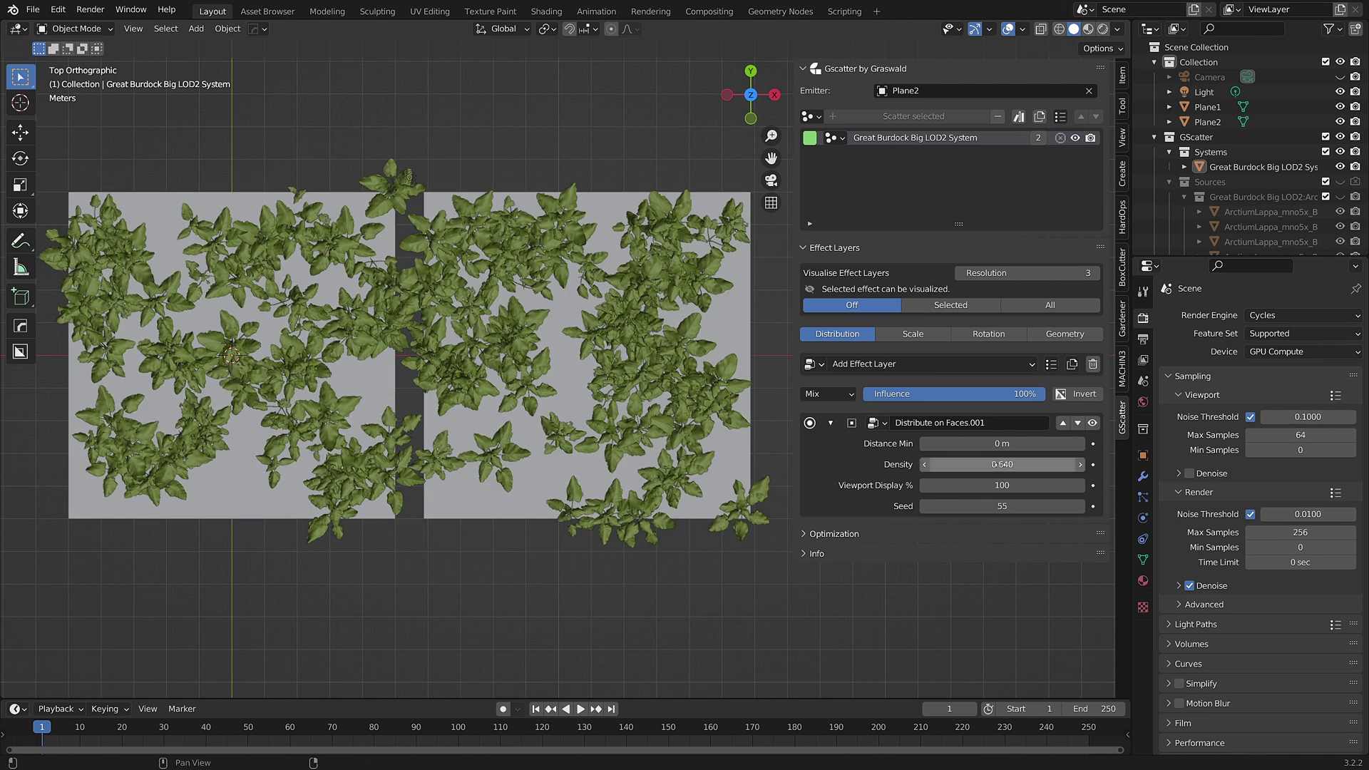
{"action": "type", "text": "3"}
{"action": "key", "text": "Return"}
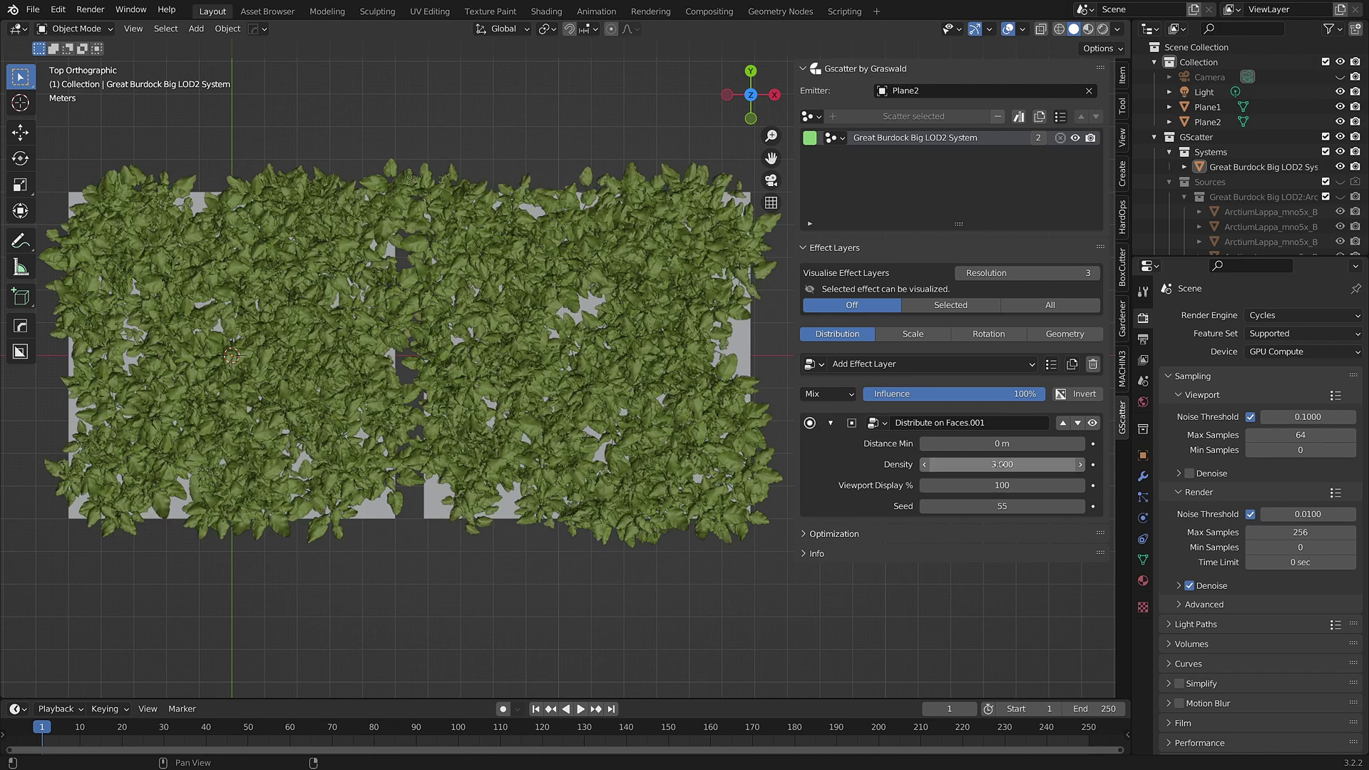
{"action": "scroll", "coordinate": [631, 403], "scroll_direction": "down", "scroll_amount": 1}
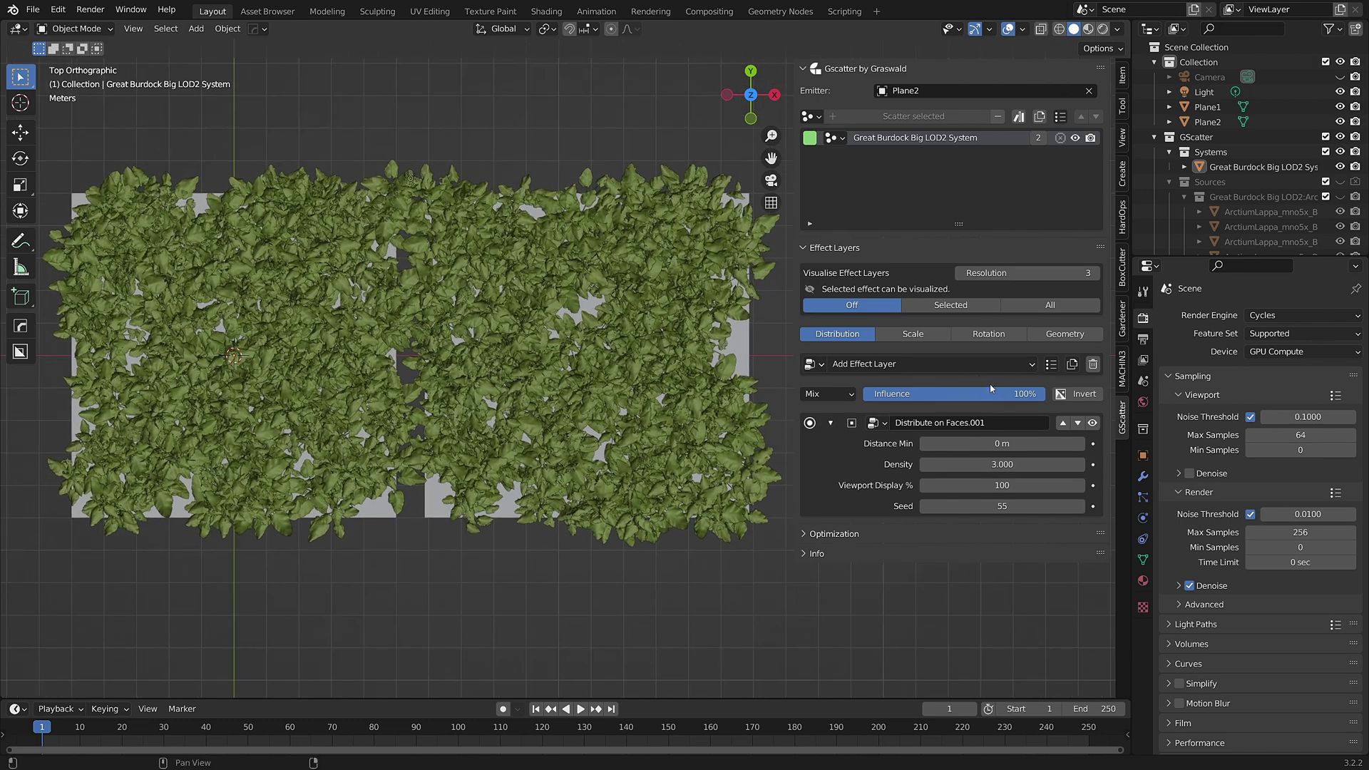
- Add a Masks > Musgrave effect layer to the burdock scatter with scale 0.520
{"action": "left_click", "coordinate": [970, 365]}
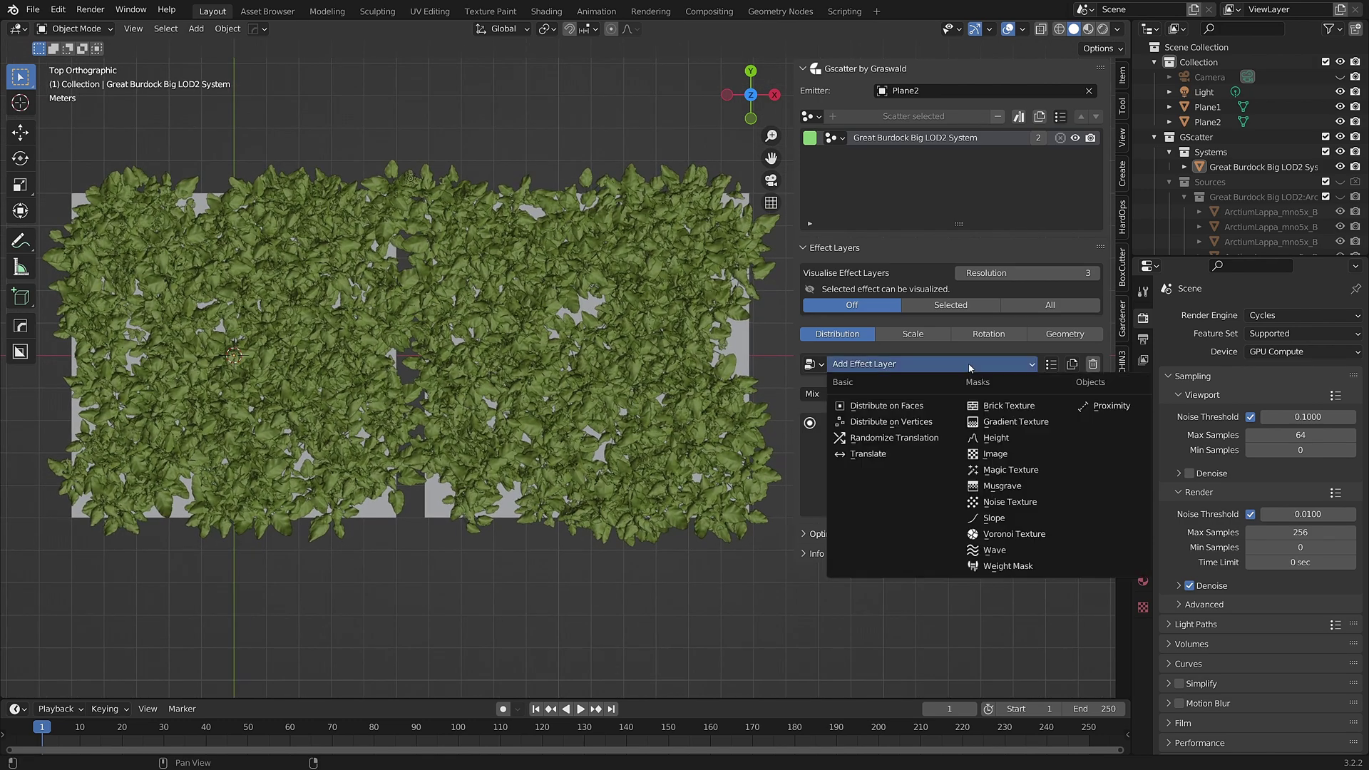
{"action": "left_click", "coordinate": [1006, 488]}
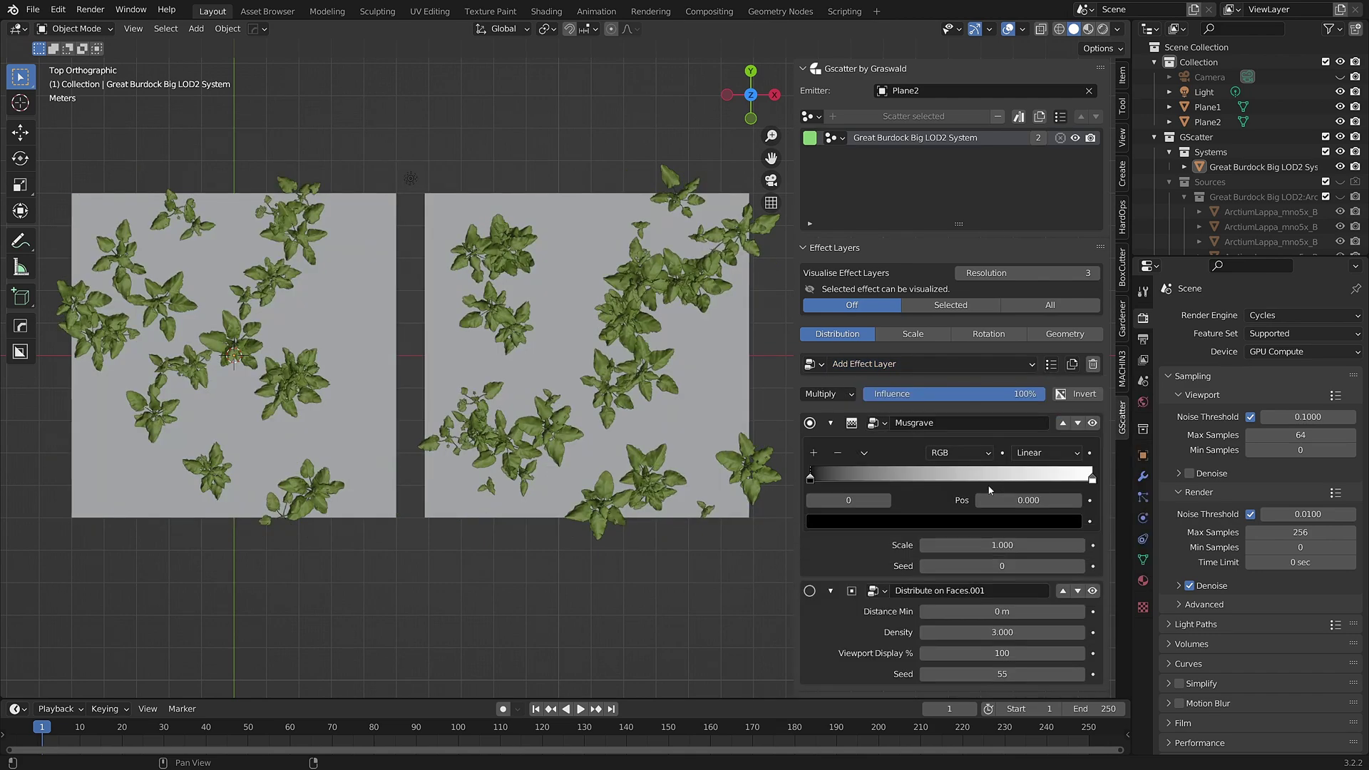
{"action": "middle_click_drag", "start_coordinate": [647, 415], "coordinate": [635, 413], "text": "shift"}
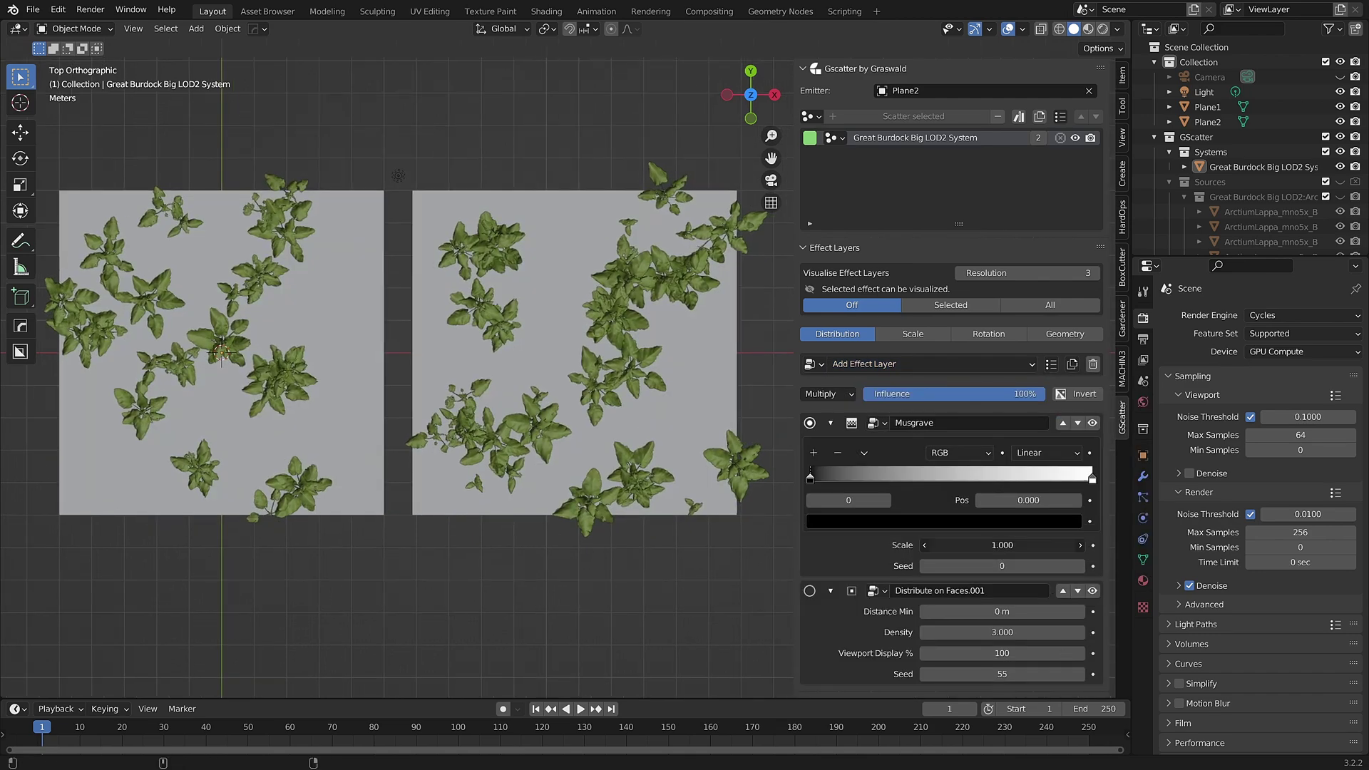
{"action": "left_click_drag", "start_coordinate": [1002, 545], "coordinate": [944, 544]}
{"action": "scroll", "coordinate": [610, 452], "scroll_direction": "down", "scroll_amount": 1}
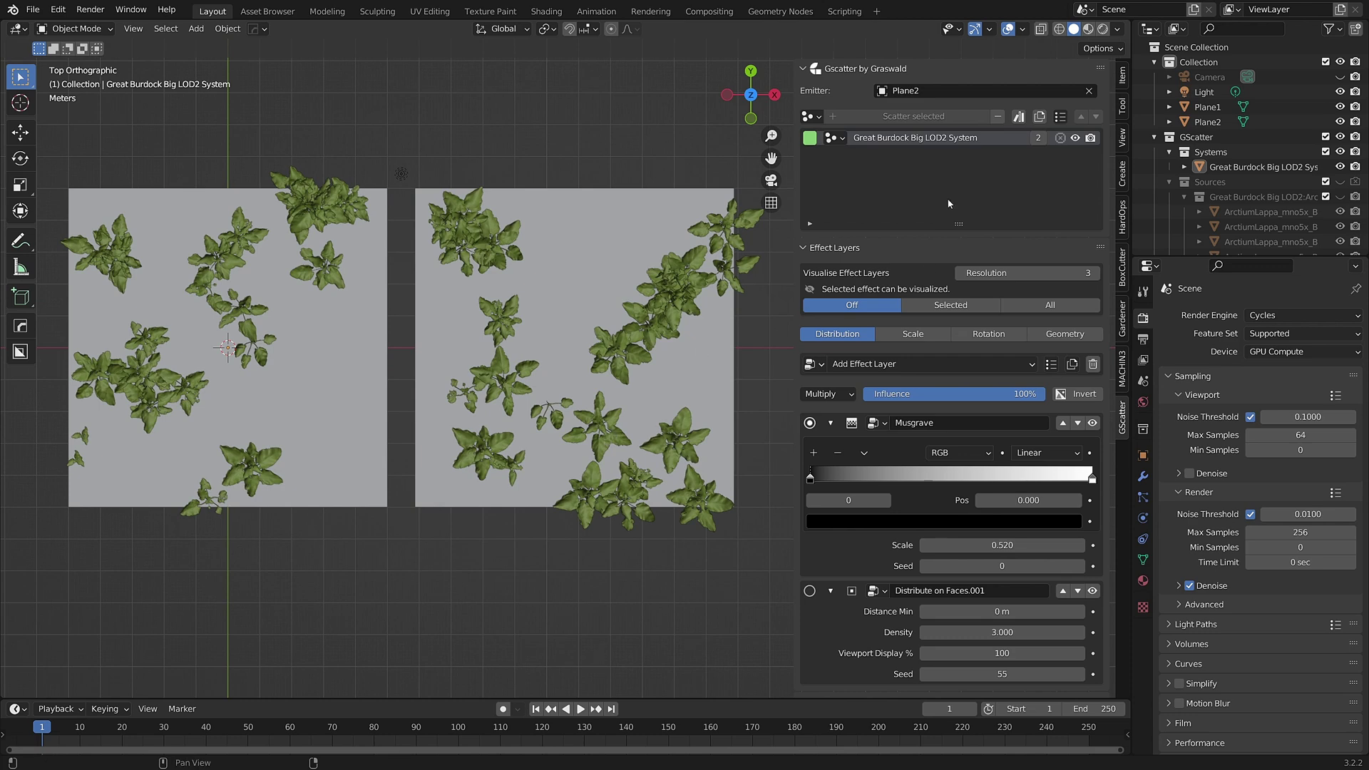
- Make the scatter system single-user for Plane2, checking Plane1 before returning to Plane2
{"action": "left_click", "coordinate": [1040, 139]}
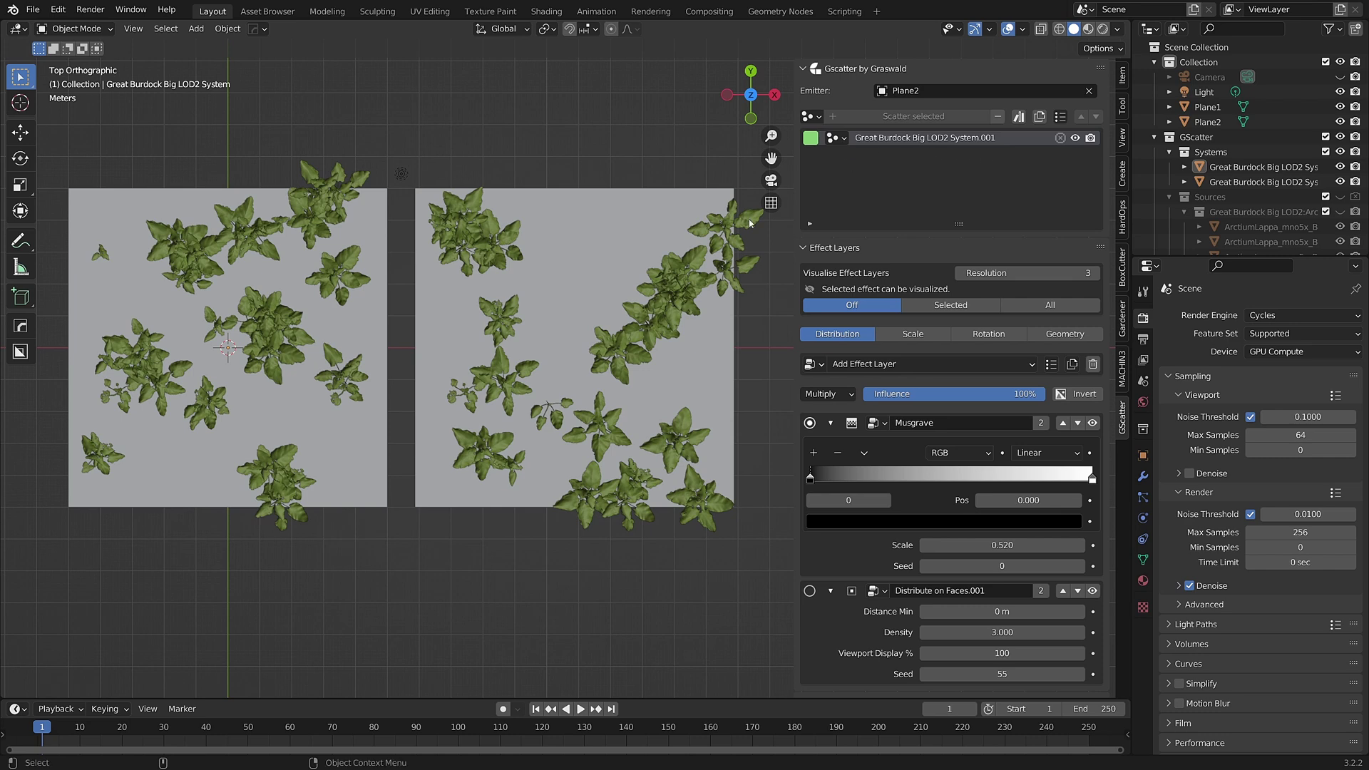
{"action": "left_click", "coordinate": [945, 98]}
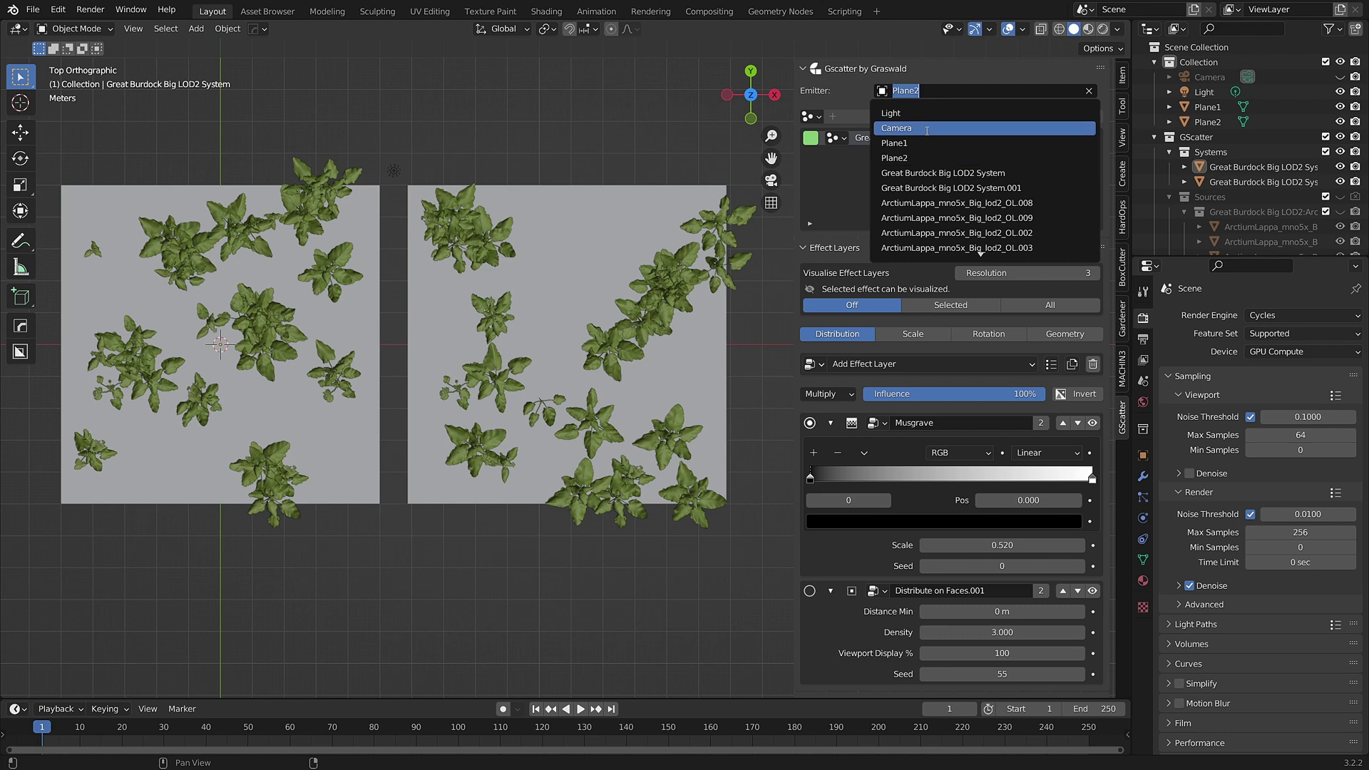
{"action": "left_click", "coordinate": [891, 152]}
{"action": "left_click", "coordinate": [944, 96]}
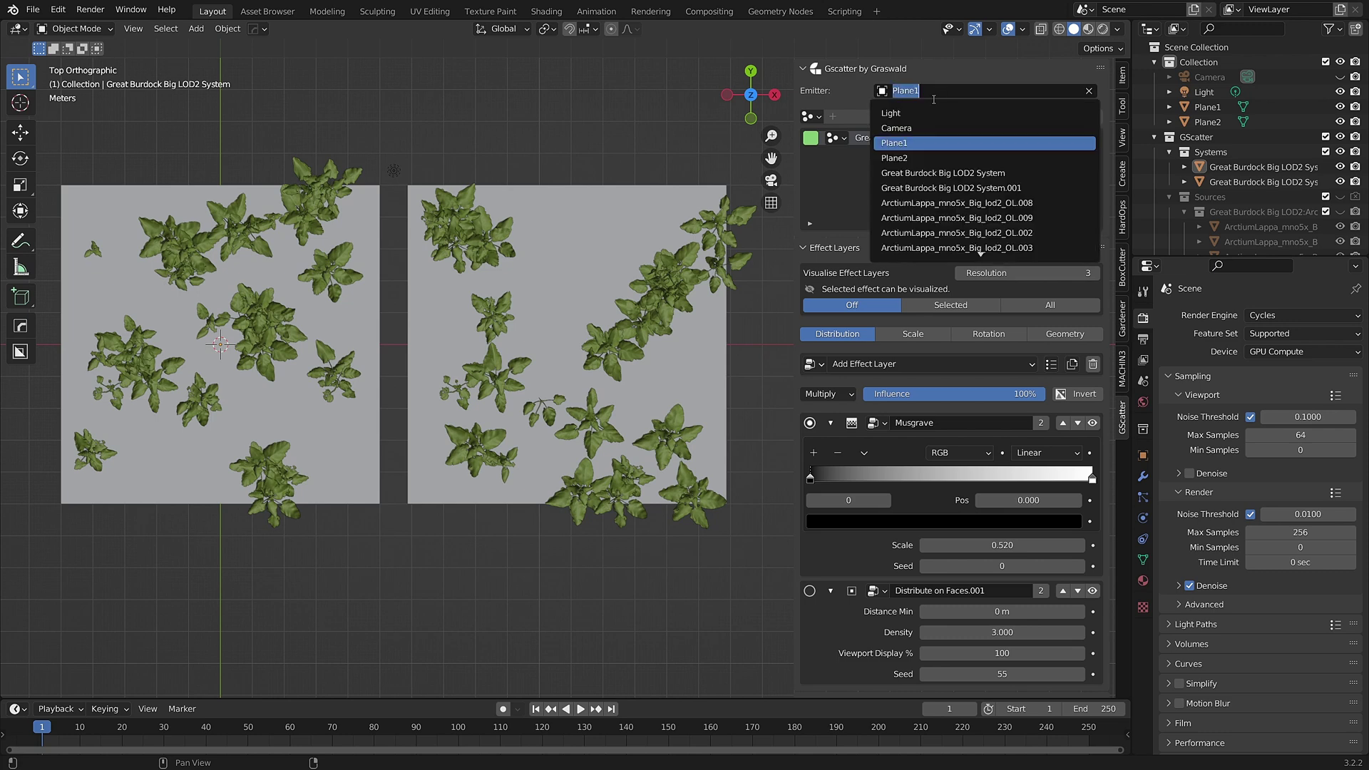
{"action": "left_click", "coordinate": [903, 160]}
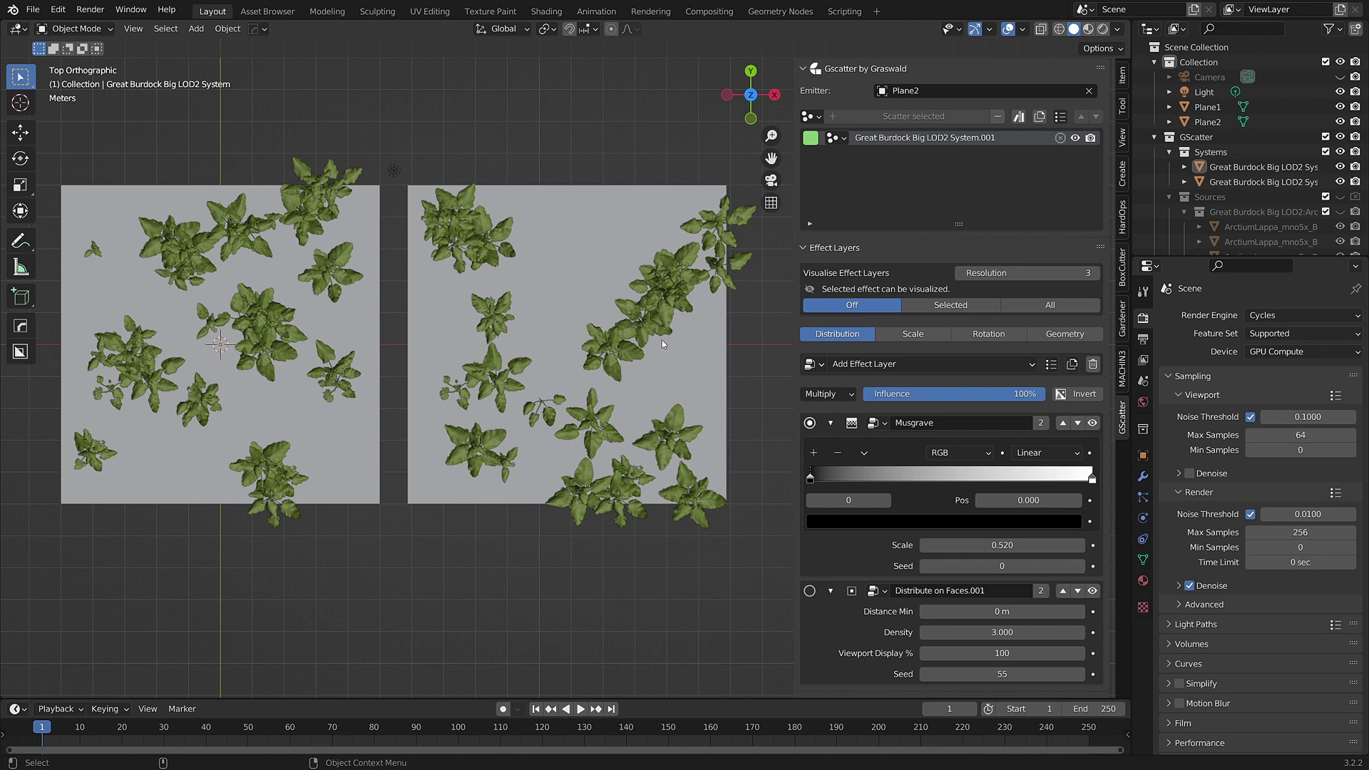
{"action": "scroll", "coordinate": [642, 349], "scroll_direction": "up", "scroll_amount": 1}
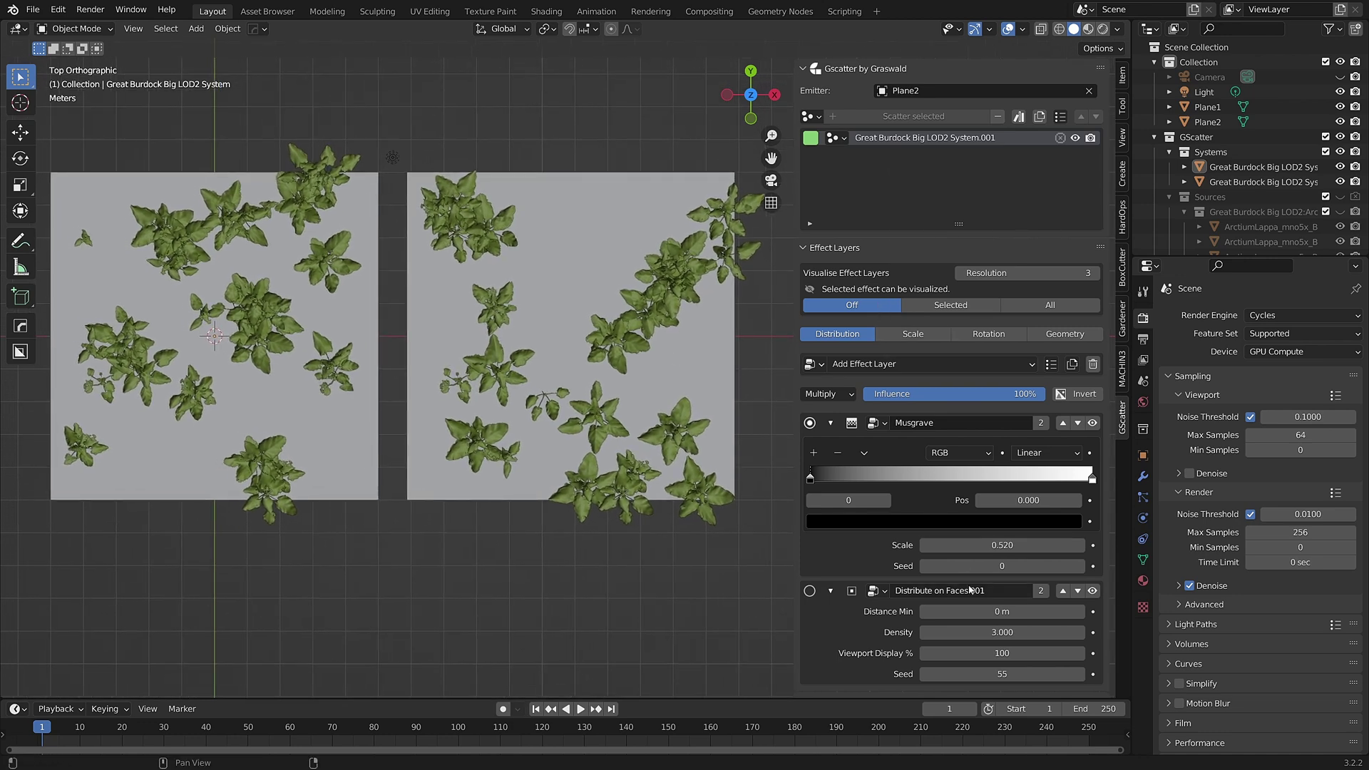
- Set Plane2's Musgrave scale to 0.500 and scatter density to 4.230
{"action": "mouse_move", "coordinate": [1002, 545]}
{"action": "left_mouse_down"}
{"action": "mouse_move", "coordinate": [906, 544]}
{"action": "mouse_move", "coordinate": [996, 545]}
{"action": "left_mouse_up"}
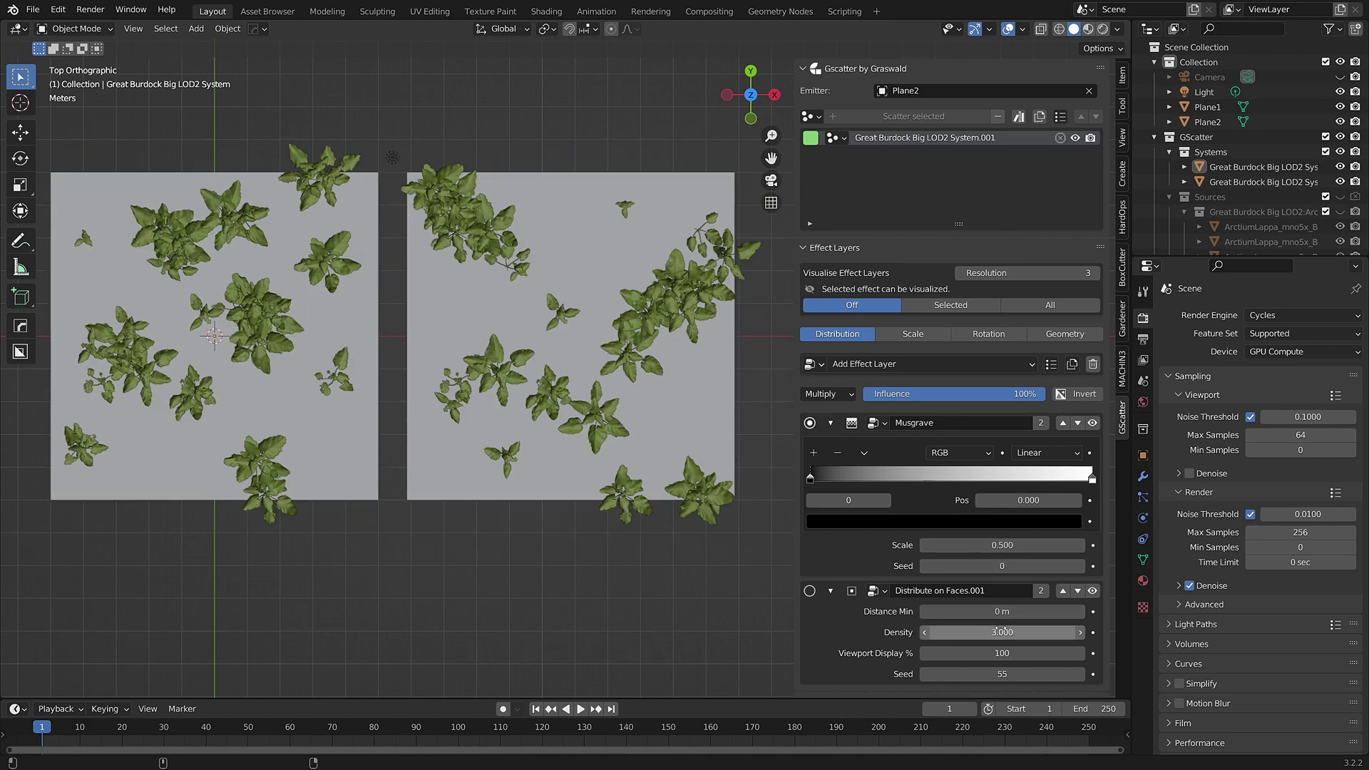
{"action": "left_click_drag", "start_coordinate": [1002, 632], "coordinate": [1089, 632]}
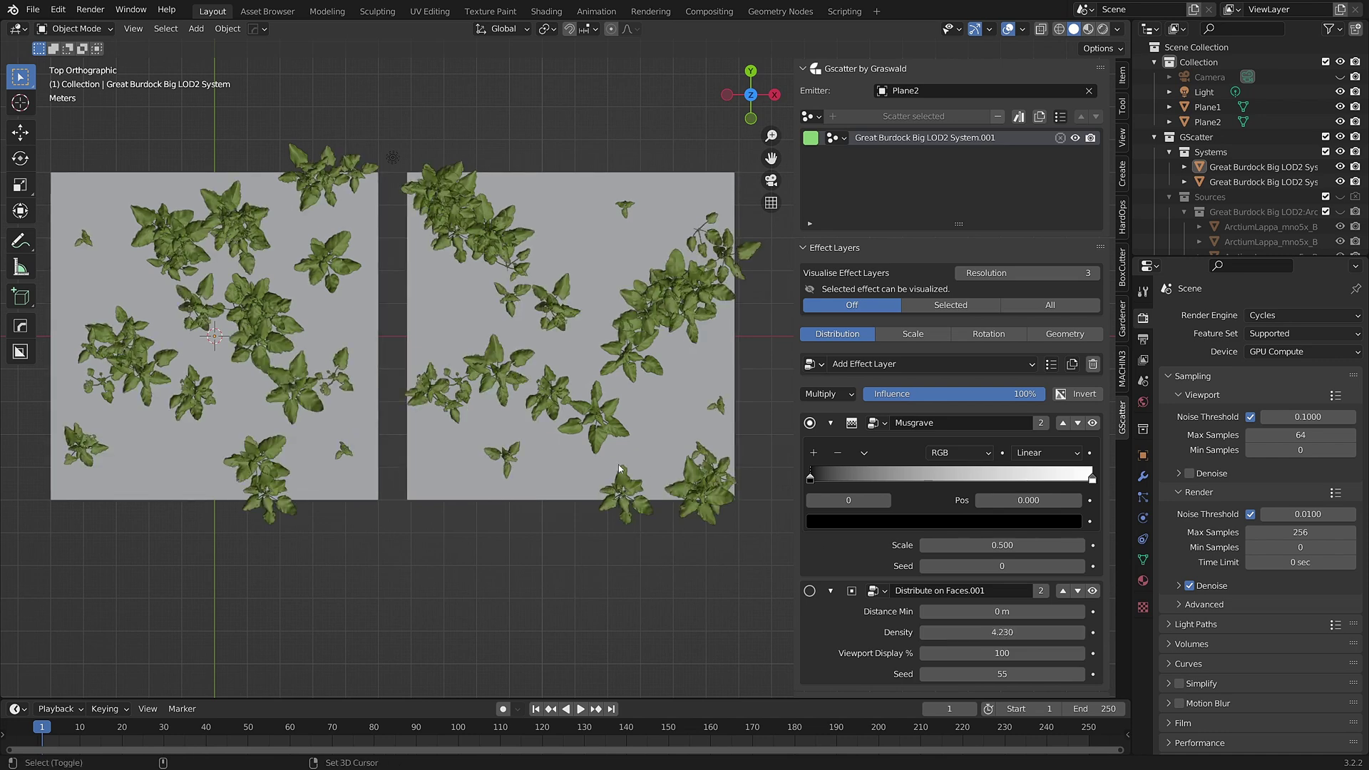
{"action": "scroll", "coordinate": [605, 460], "scroll_direction": "up", "scroll_amount": 1, "text": "shift"}
- Make Plane2's Musgrave layer single-user, with scale 0.870 and density 1.440
{"action": "middle_click_drag", "start_coordinate": [603, 433], "coordinate": [606, 430], "text": "shift"}
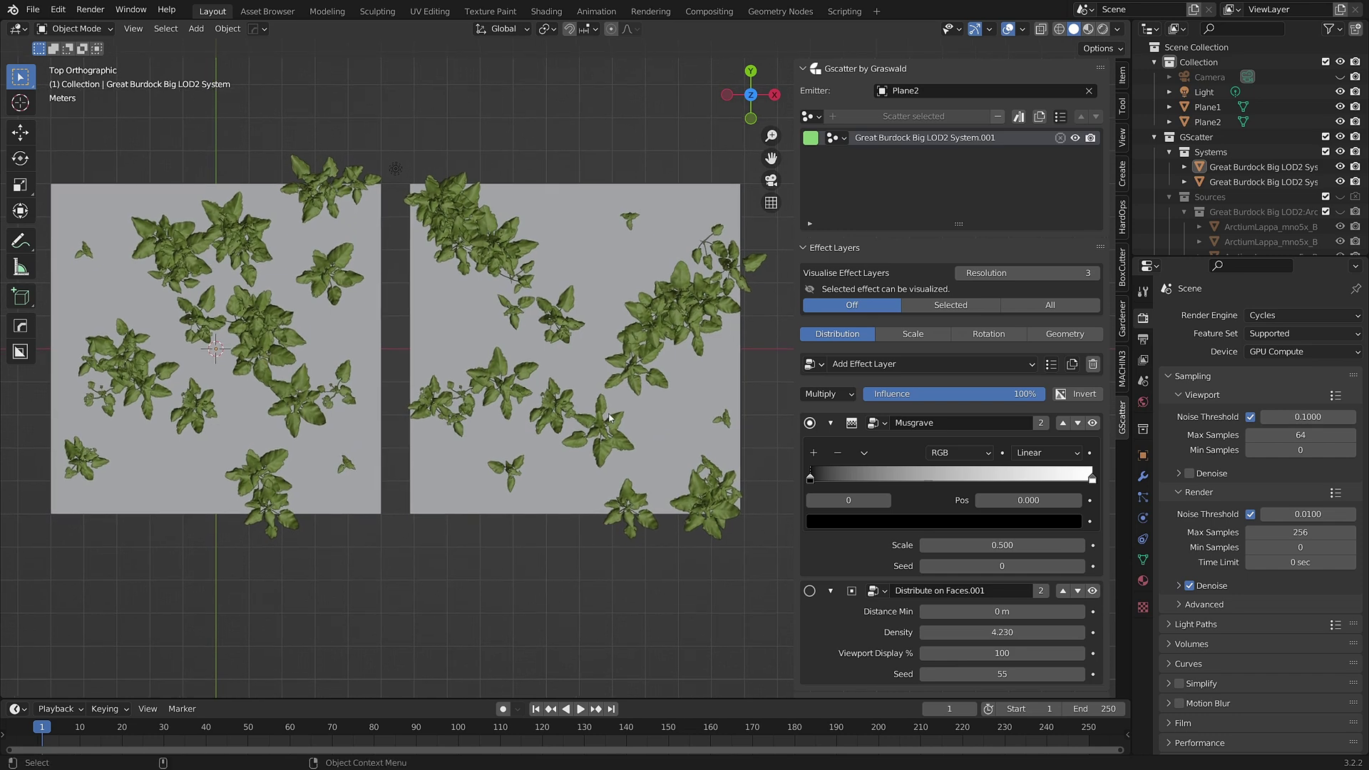
{"action": "left_click_drag", "start_coordinate": [1002, 545], "coordinate": [1034, 545]}
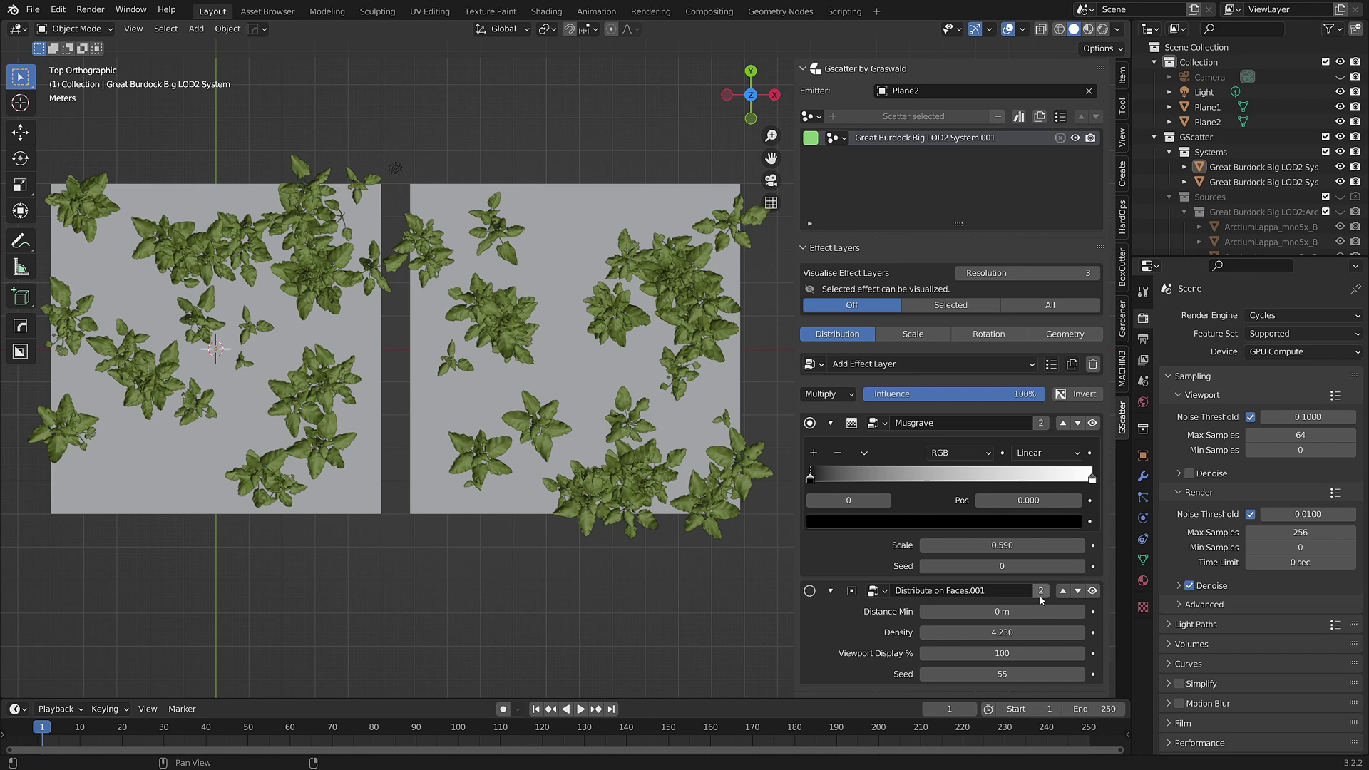
{"action": "left_click", "coordinate": [1040, 423]}
{"action": "left_click_drag", "start_coordinate": [1002, 545], "coordinate": [1169, 545]}
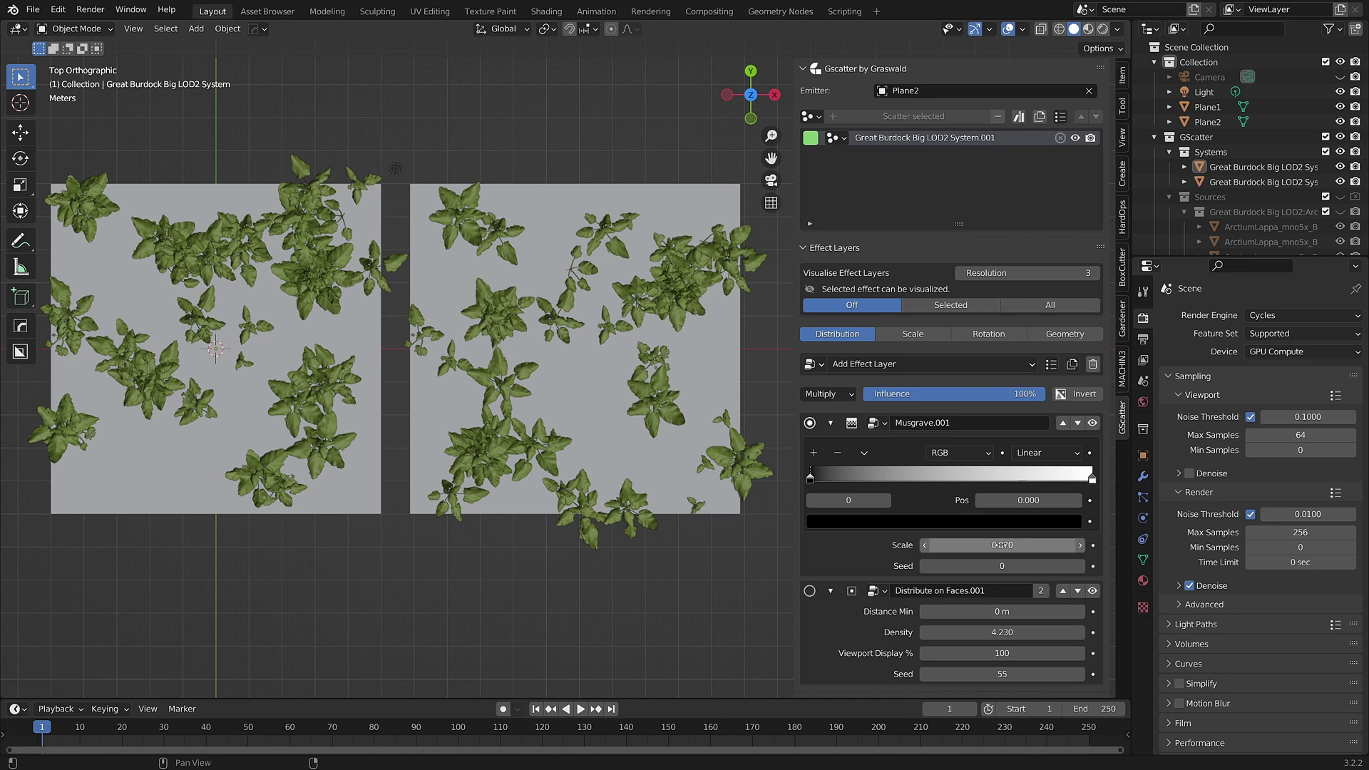
{"action": "scroll", "coordinate": [631, 447], "scroll_direction": "down", "scroll_amount": 2}
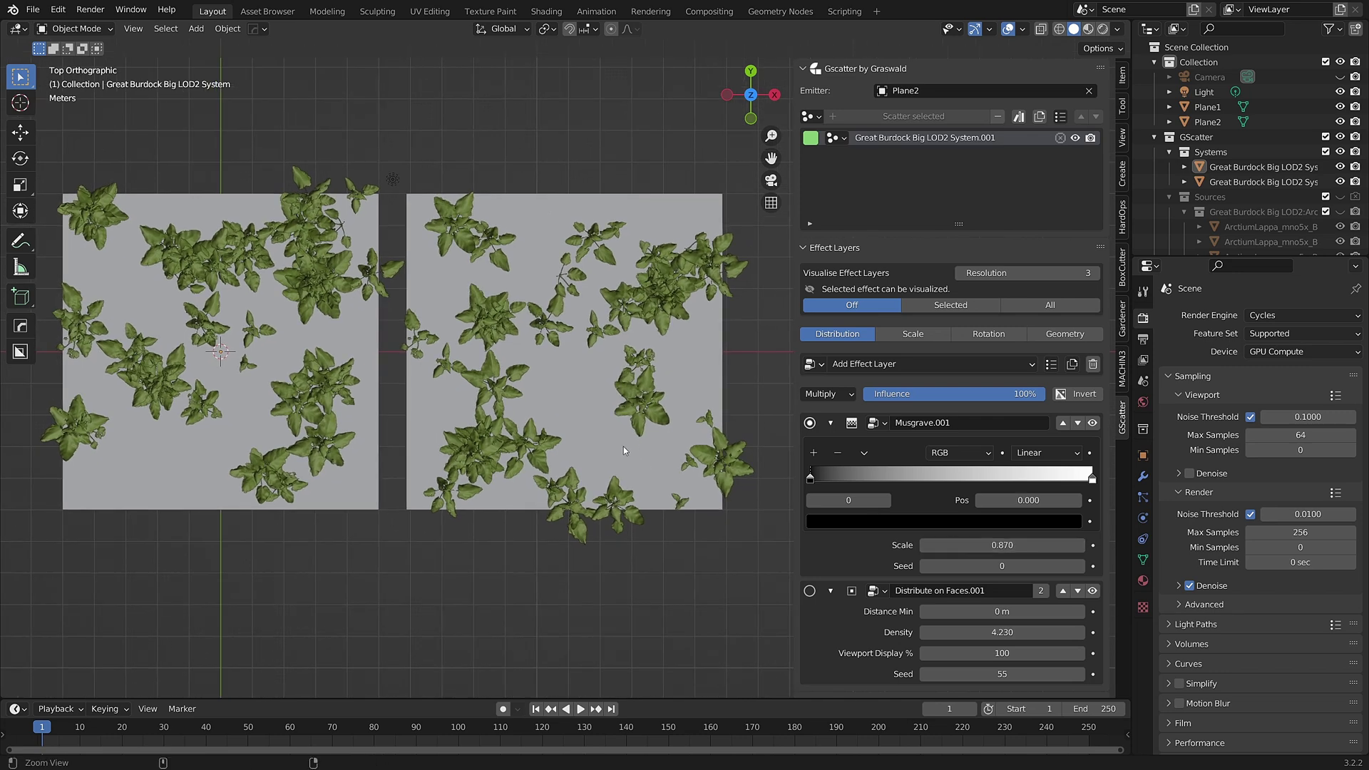
{"action": "mouse_move", "coordinate": [1022, 633]}
{"action": "left_mouse_down"}
{"action": "mouse_move", "coordinate": [995, 633]}
{"action": "mouse_move", "coordinate": [1066, 633]}
{"action": "mouse_move", "coordinate": [1027, 632]}
{"action": "left_mouse_up"}
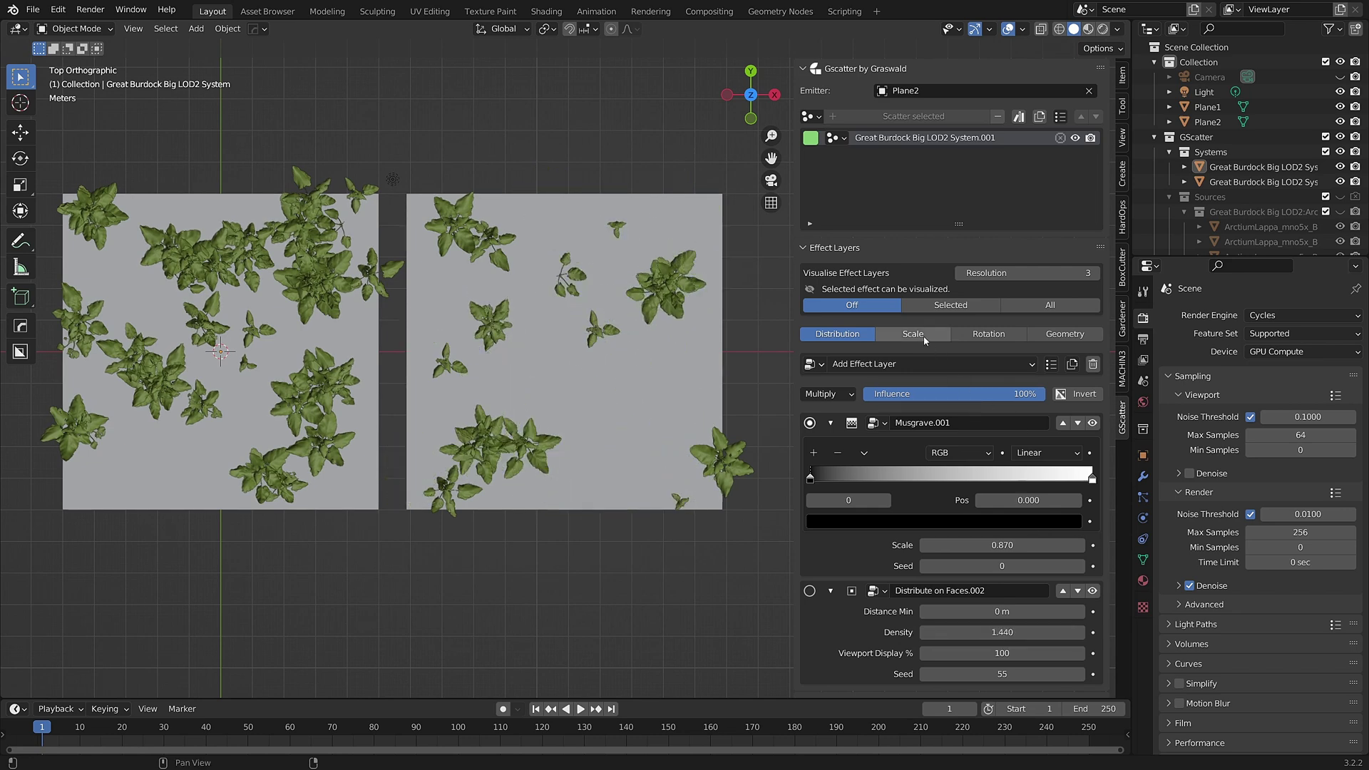